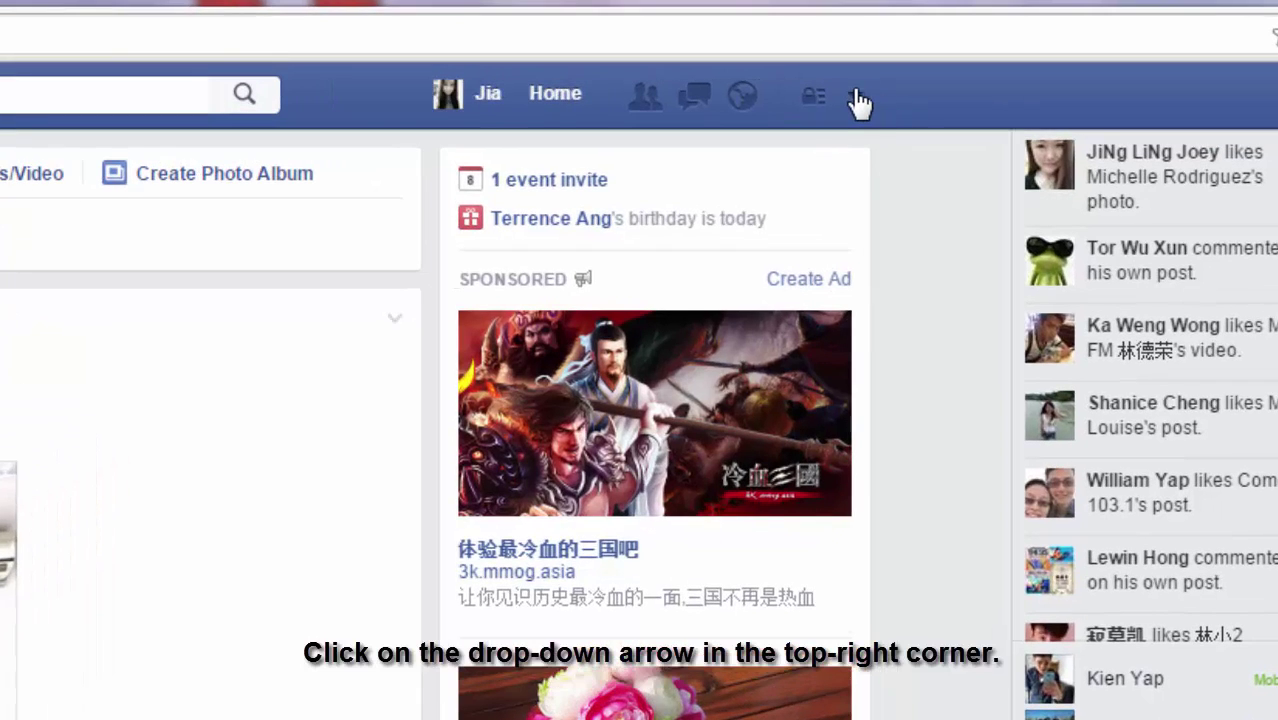
# Open General Account Settings from the top-right account drop-down menu.
pyautogui.click(855, 97)
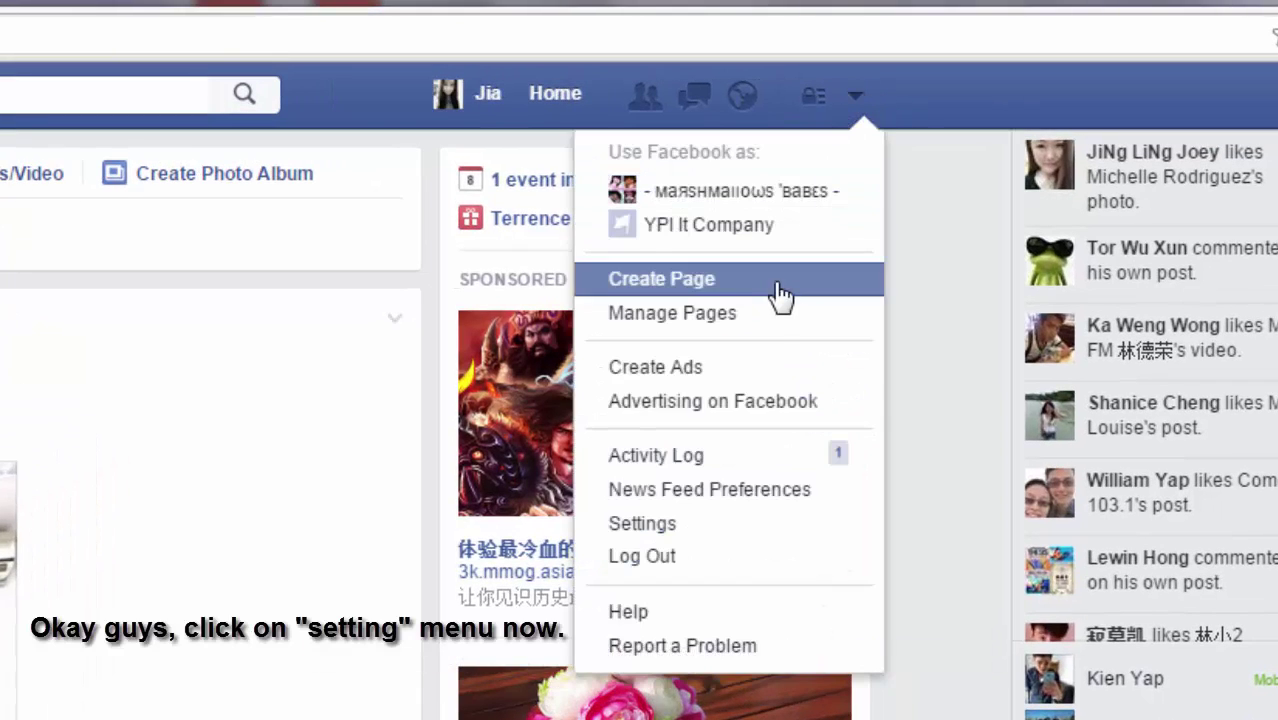
pyautogui.click(688, 540)
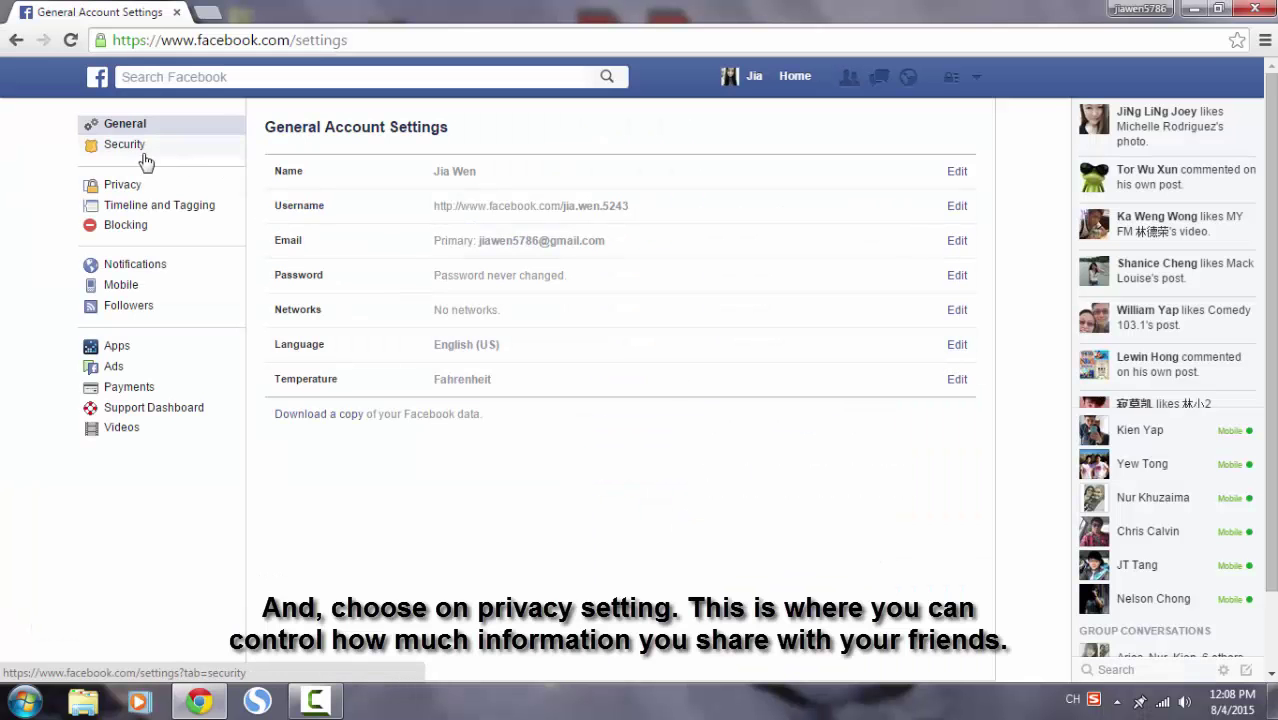
# Go to Privacy settings and expand 'Who can see your future posts?'.
pyautogui.click(171, 190)
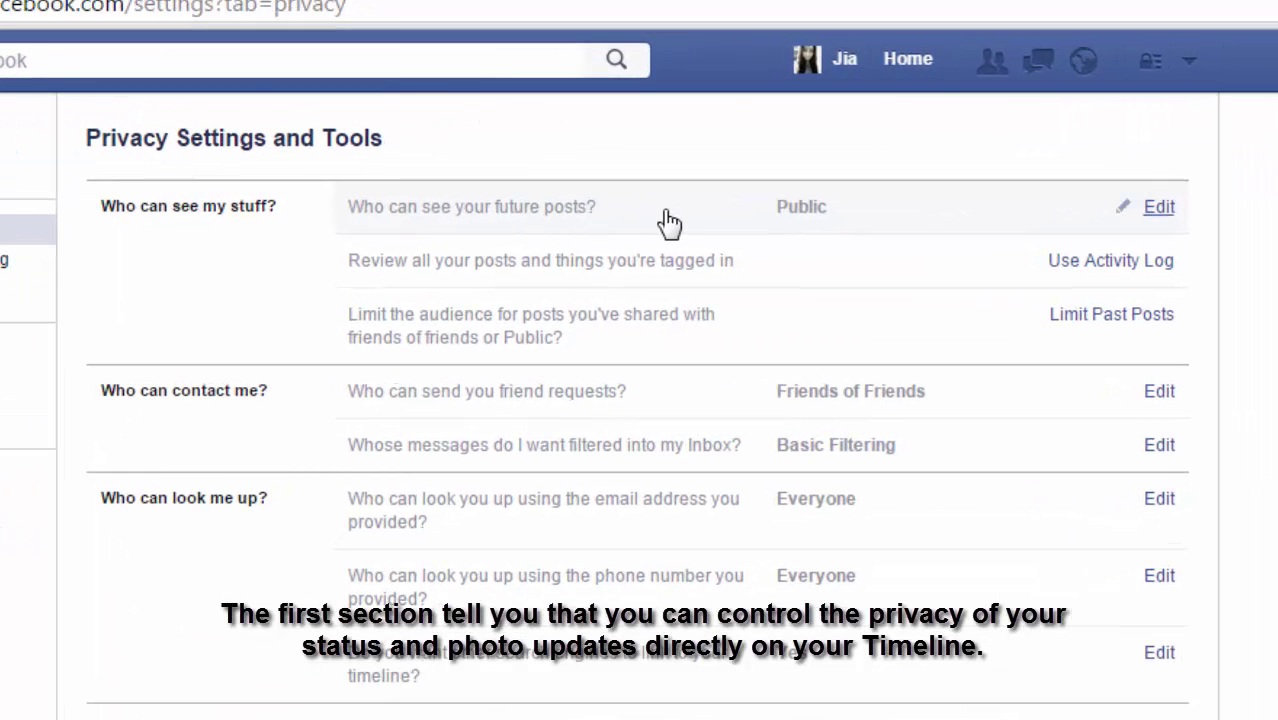
pyautogui.click(668, 222)
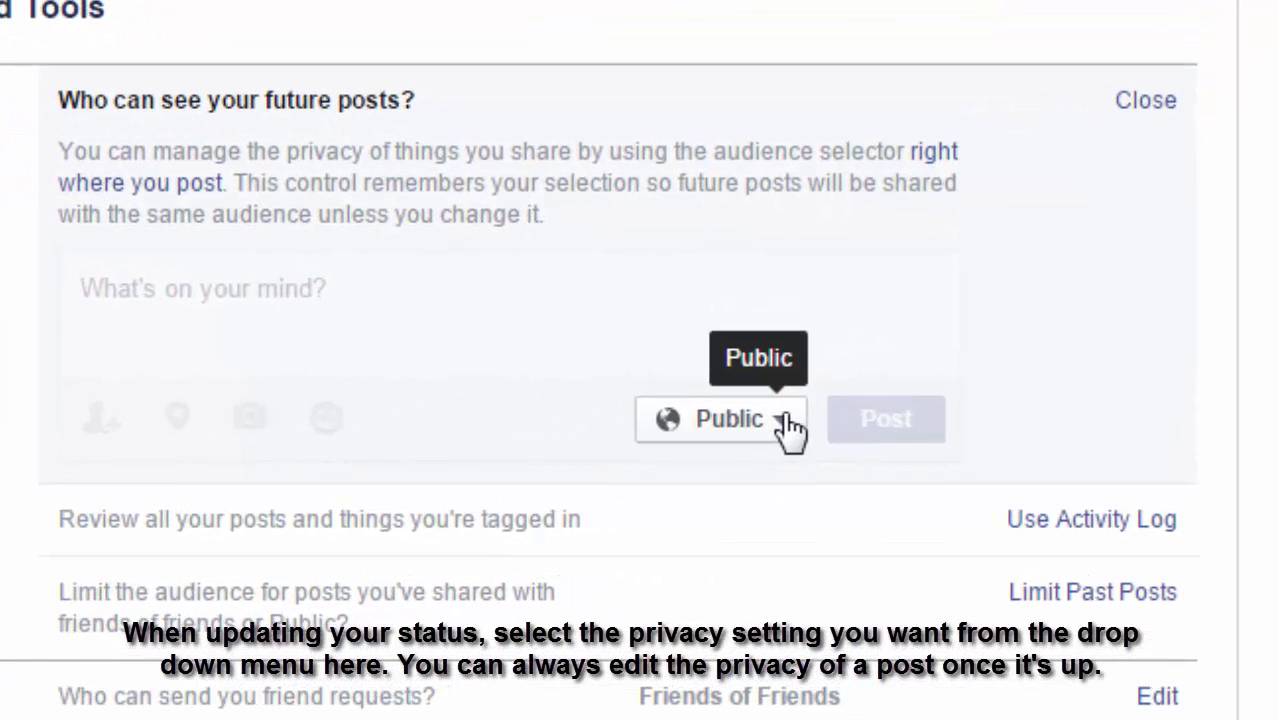
# Review all future-post audience choices, keeping Public, and go to the Activity Log.
pyautogui.click(787, 423)
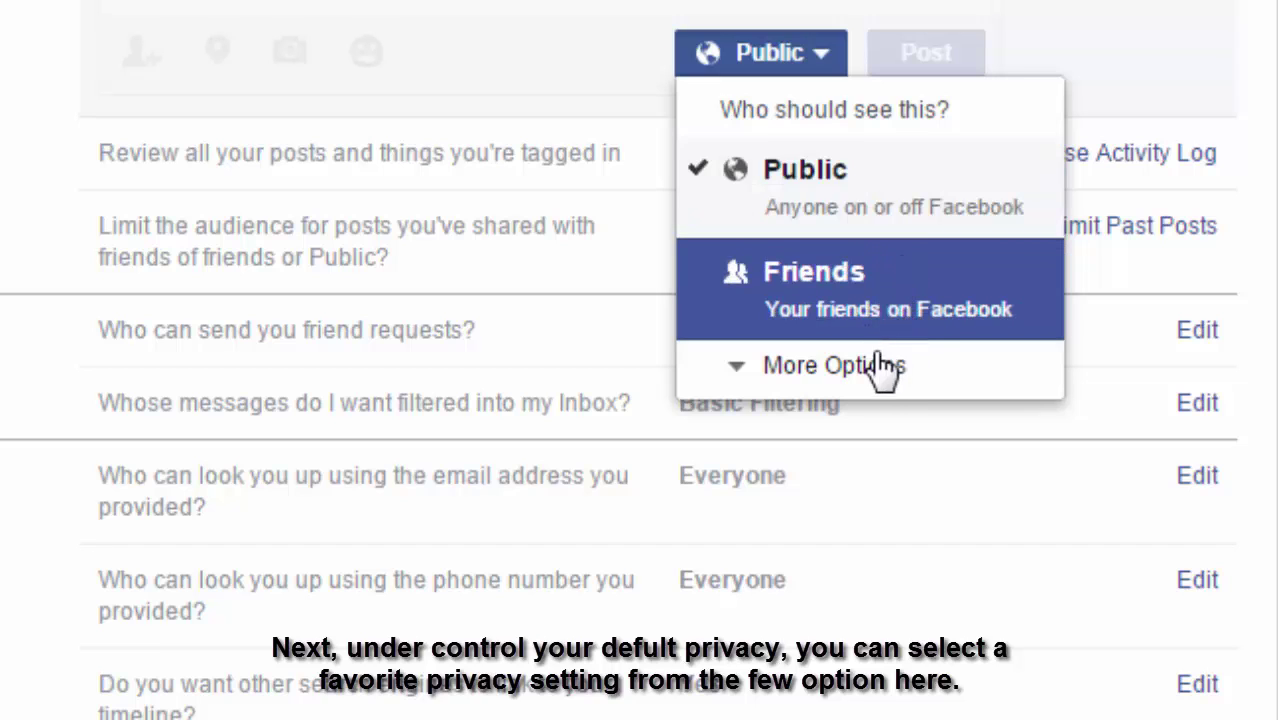
pyautogui.click(853, 385)
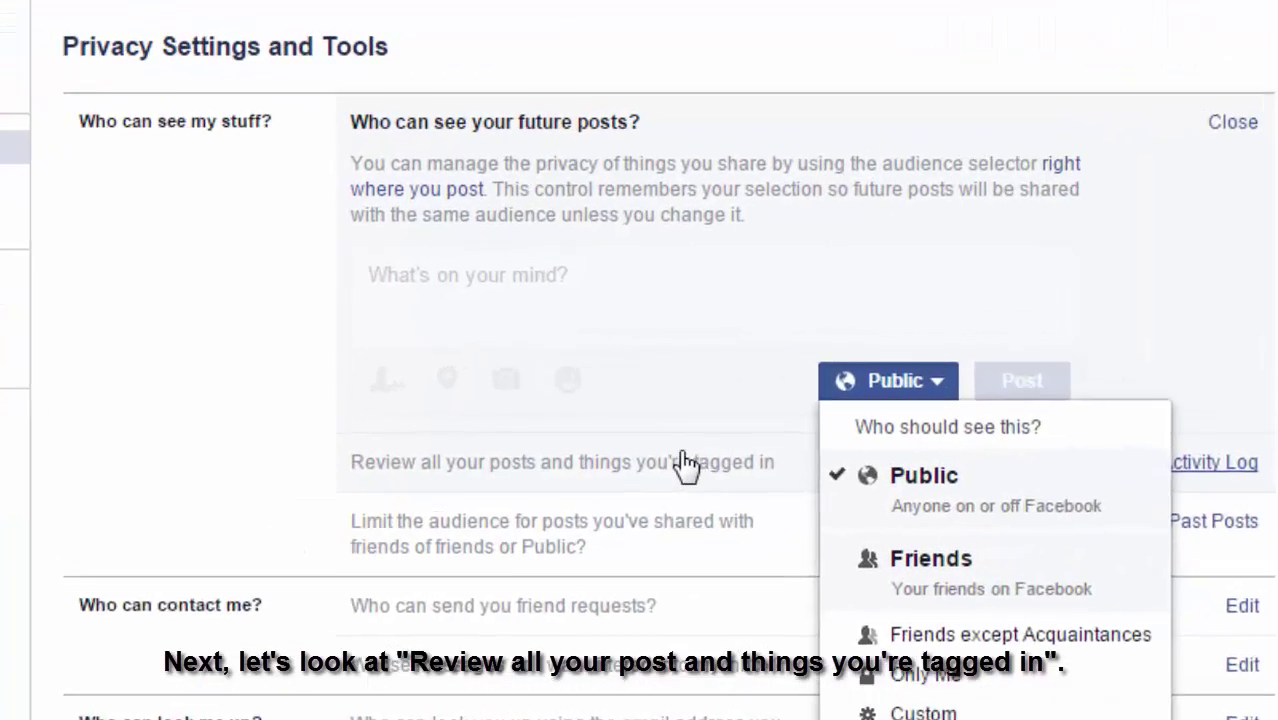
pyautogui.click(655, 500)
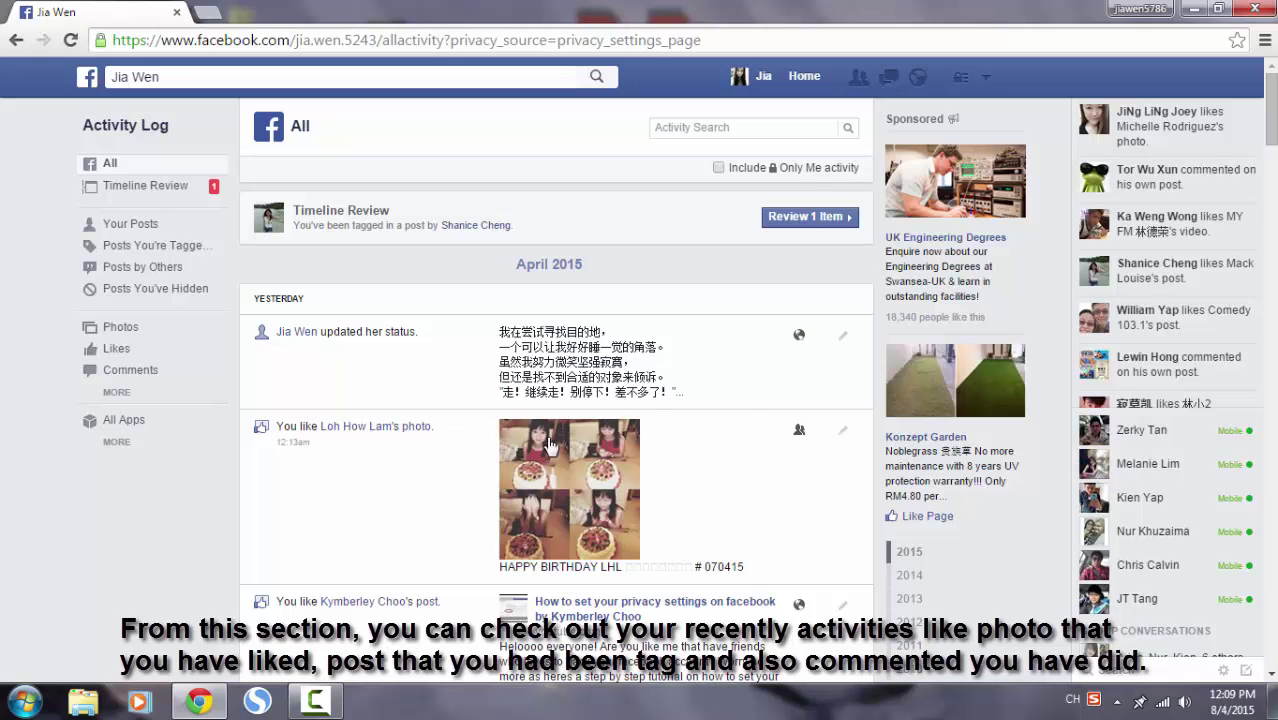
# Browse recent Activity Log entries, then return to Privacy Settings and Tools.
pyautogui.scroll(-2, 744, 368)
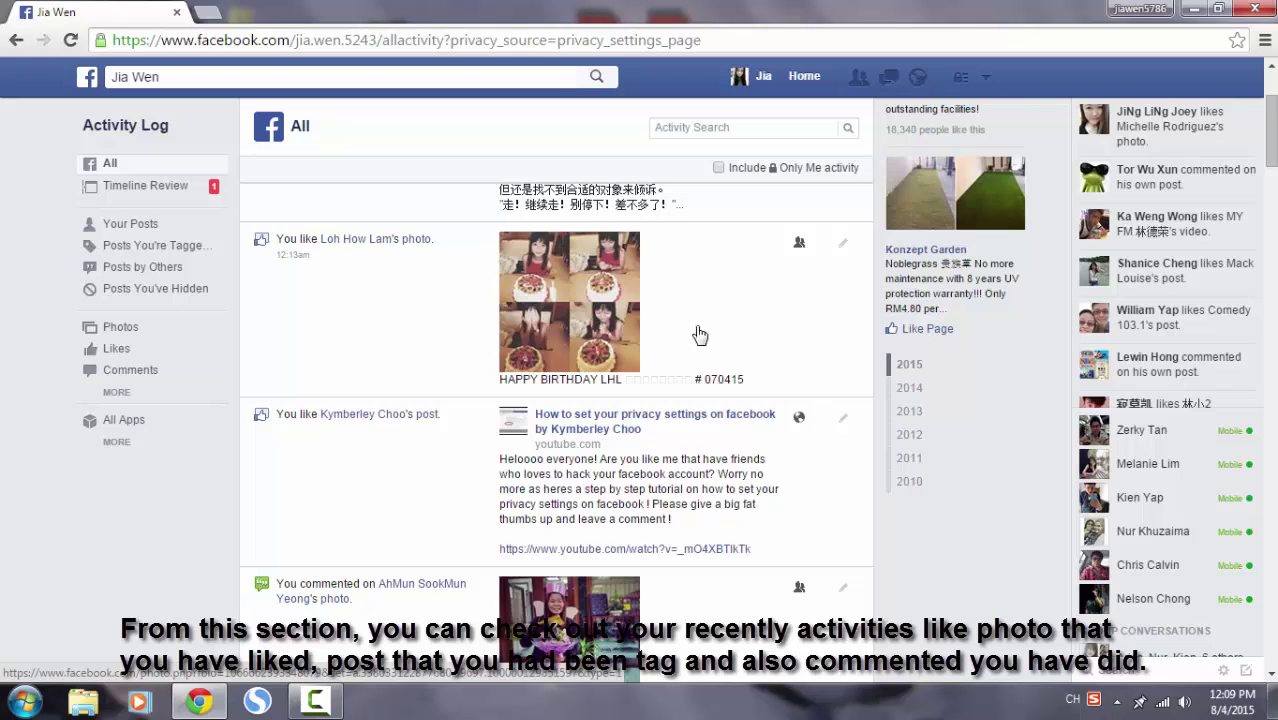
pyautogui.scroll(-1, 735, 343)
pyautogui.scroll(-2, 735, 343)
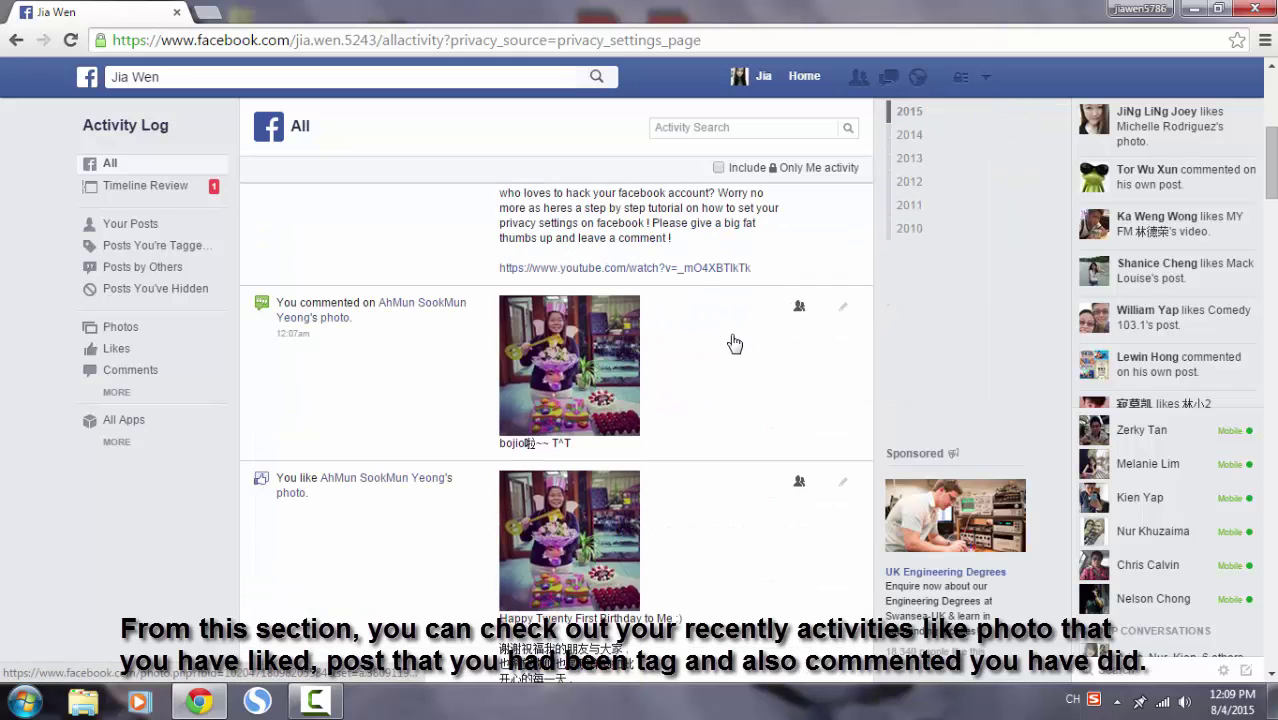
pyautogui.scroll(4, 735, 343)
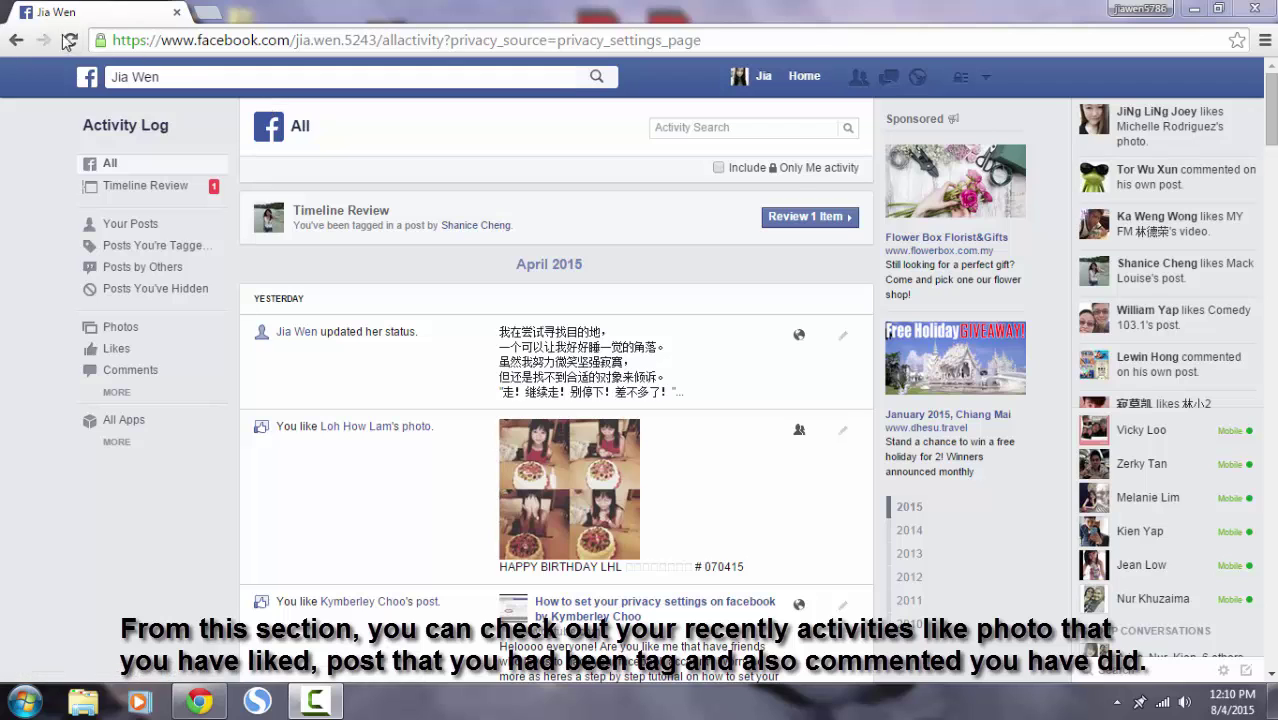
pyautogui.click(19, 43)
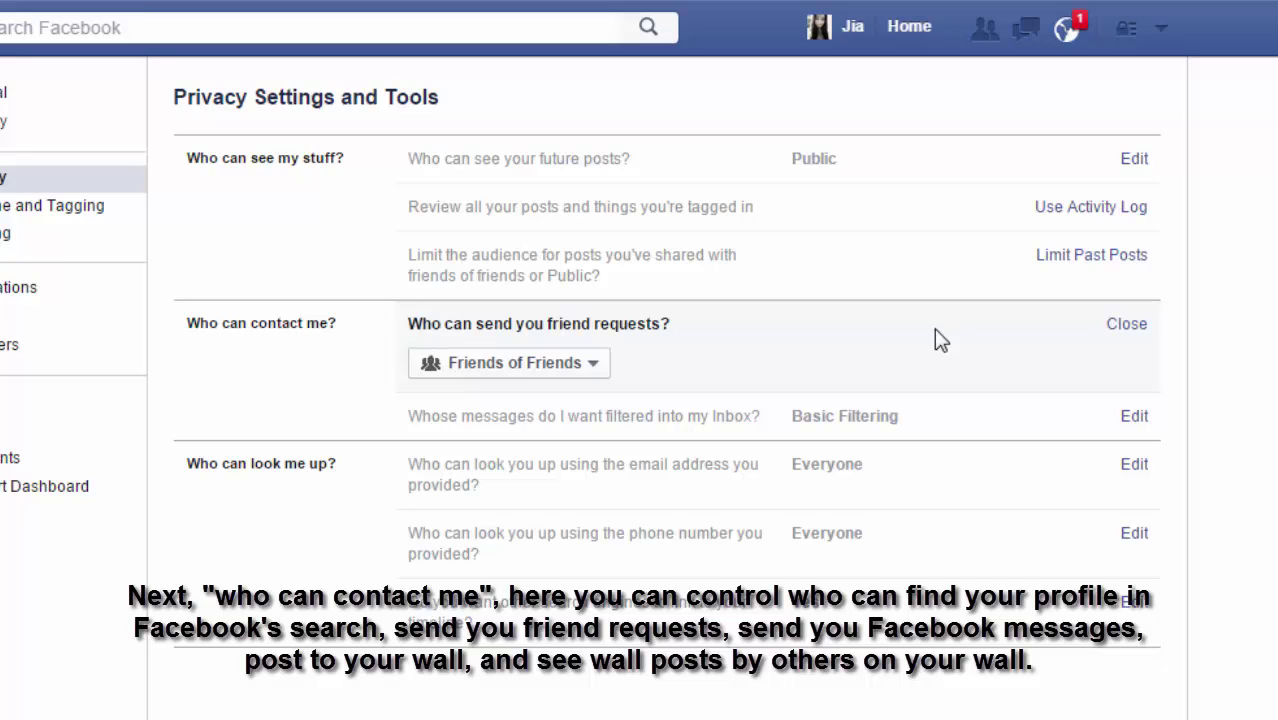
# Keep friend requests set to Friends of Friends, then go to Security Settings.
pyautogui.click(586, 370)
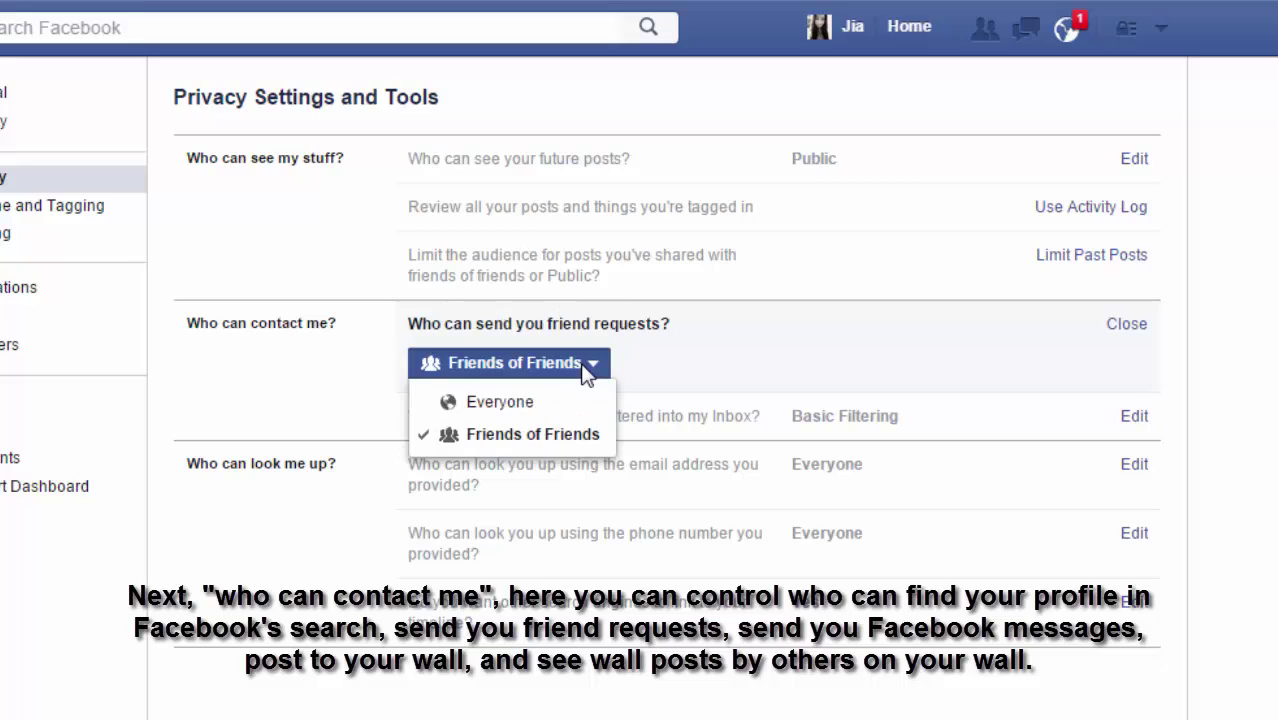
pyautogui.click(553, 437)
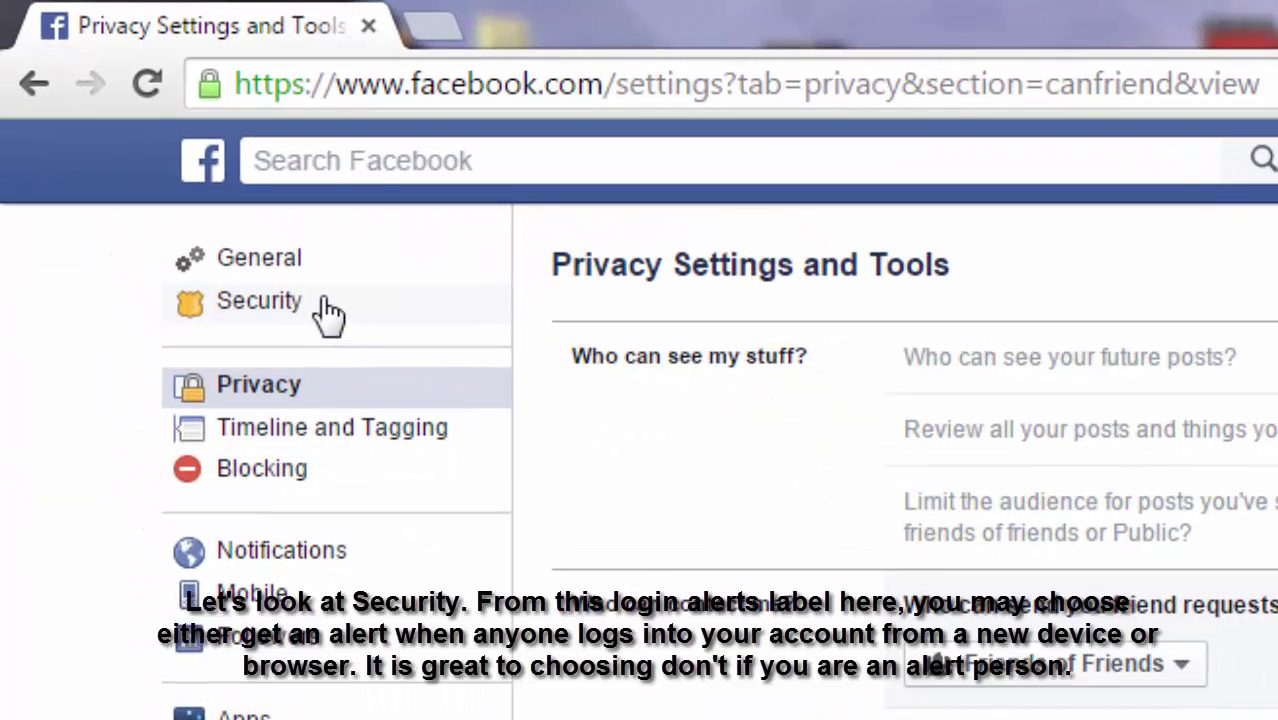
pyautogui.click(329, 314)
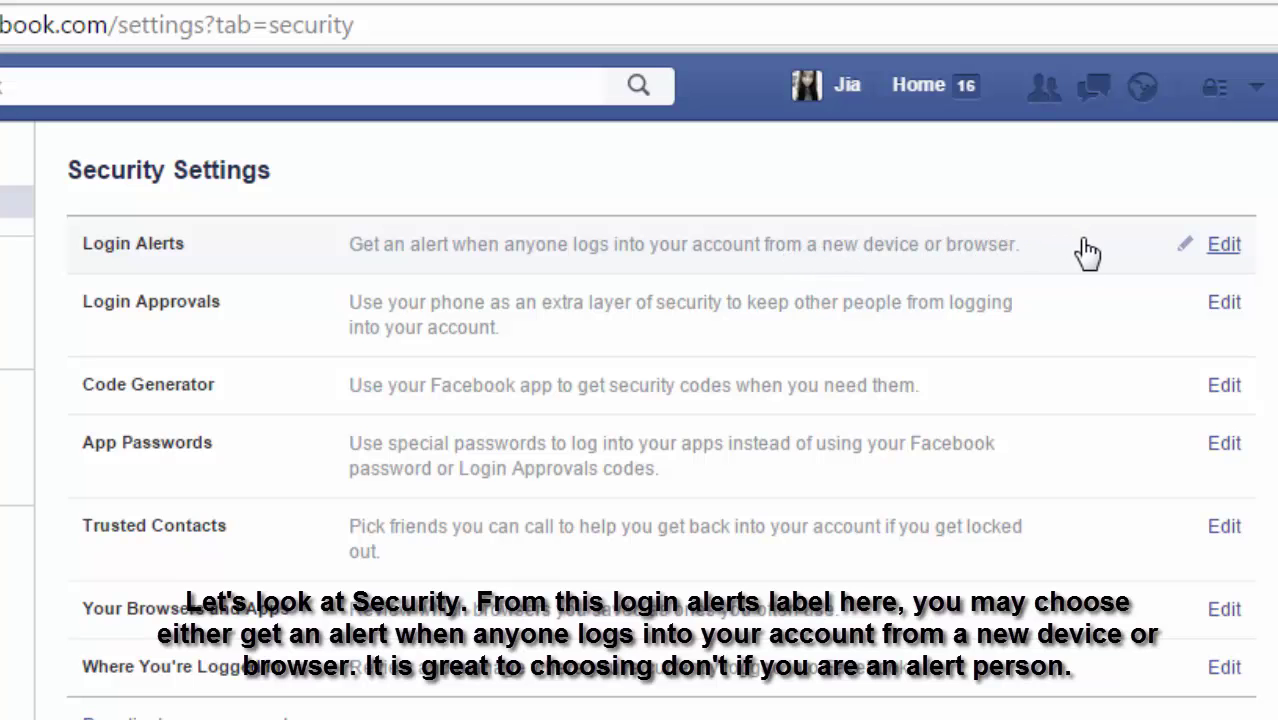
# Check the Login Alerts options, cancel without changes, and go to Timeline and Tagging.
pyautogui.click(1082, 252)
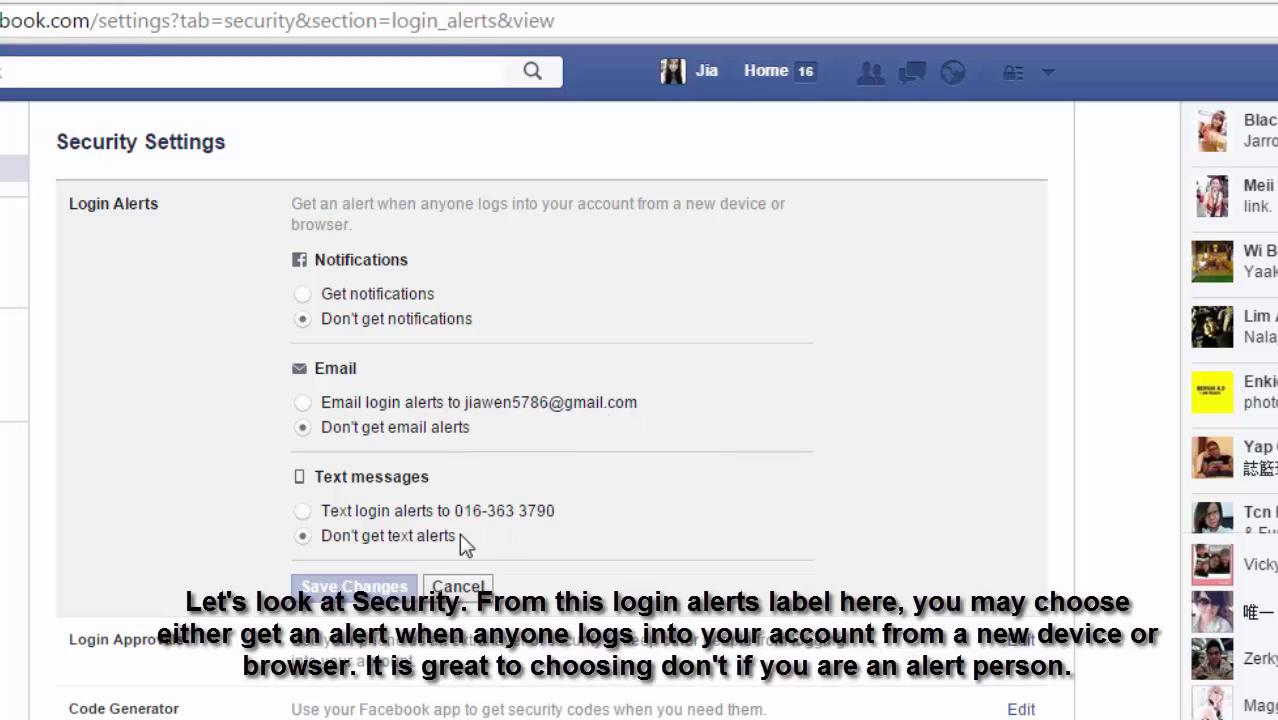
pyautogui.click(466, 592)
pyautogui.click(190, 245)
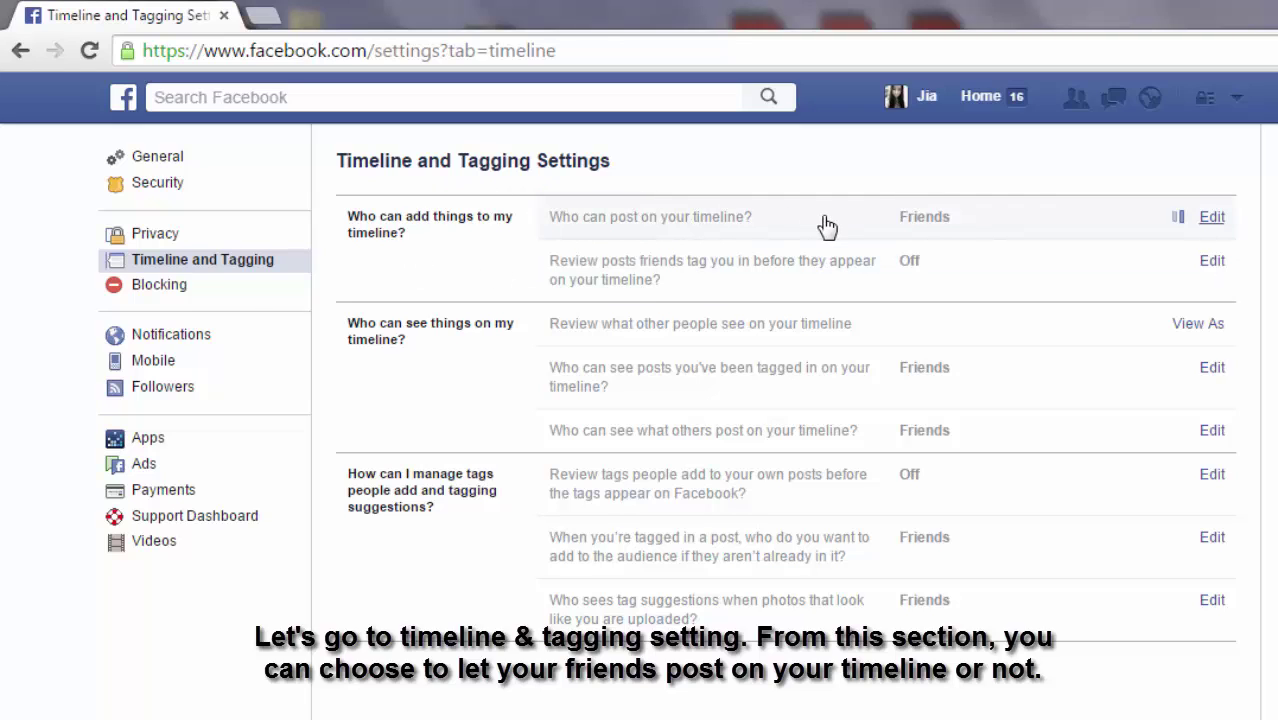
# Keep timeline posting at Friends, leave tag review Off, and preview the timeline as Public.
pyautogui.click(752, 236)
pyautogui.click(650, 258)
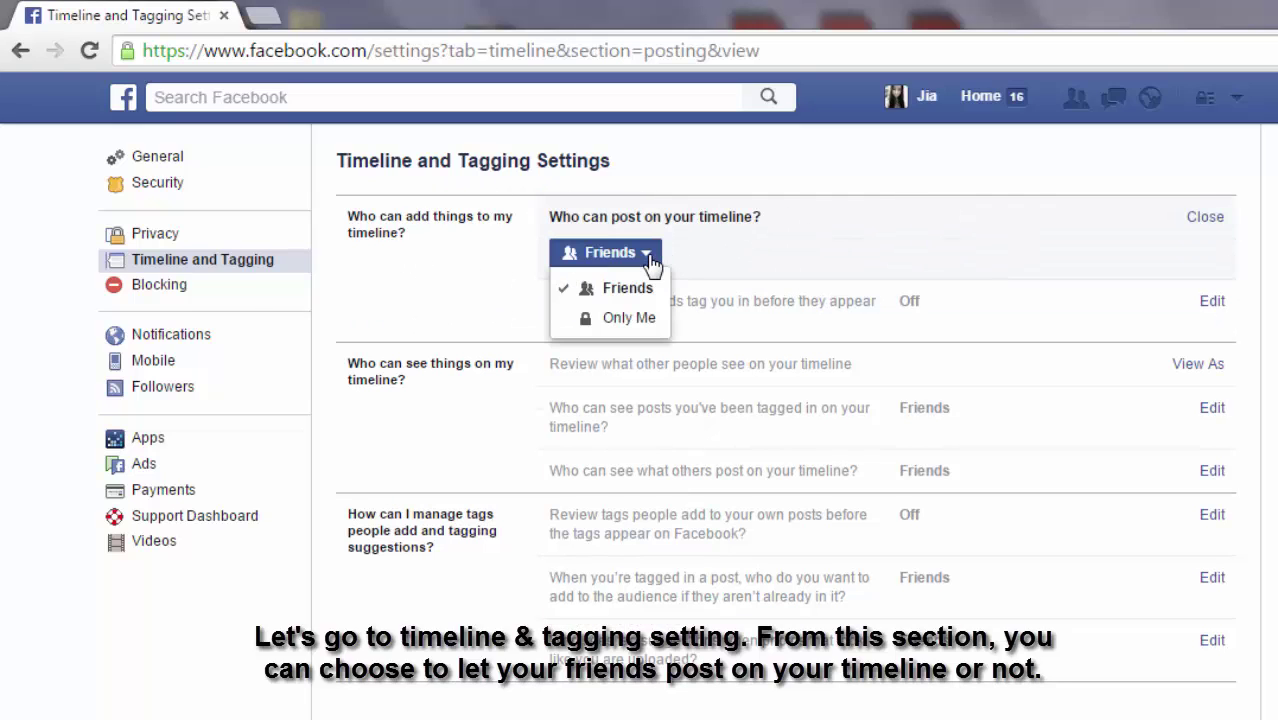
pyautogui.click(650, 258)
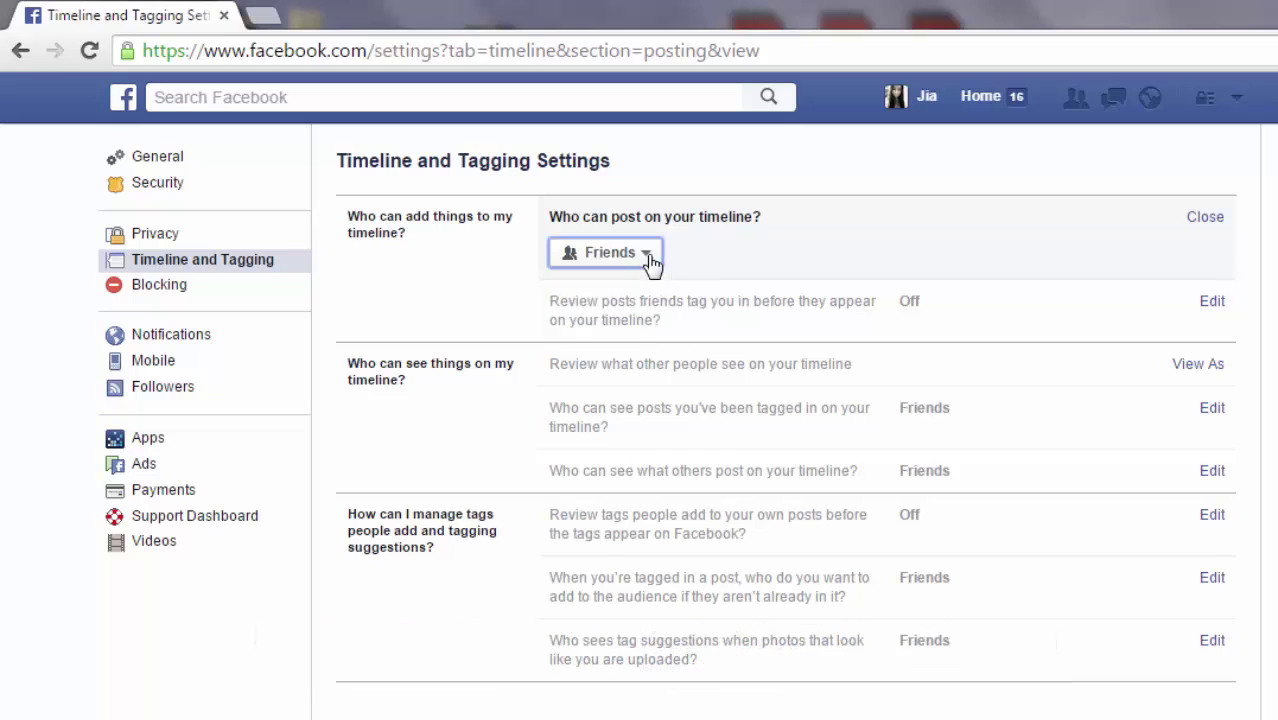
pyautogui.click(810, 305)
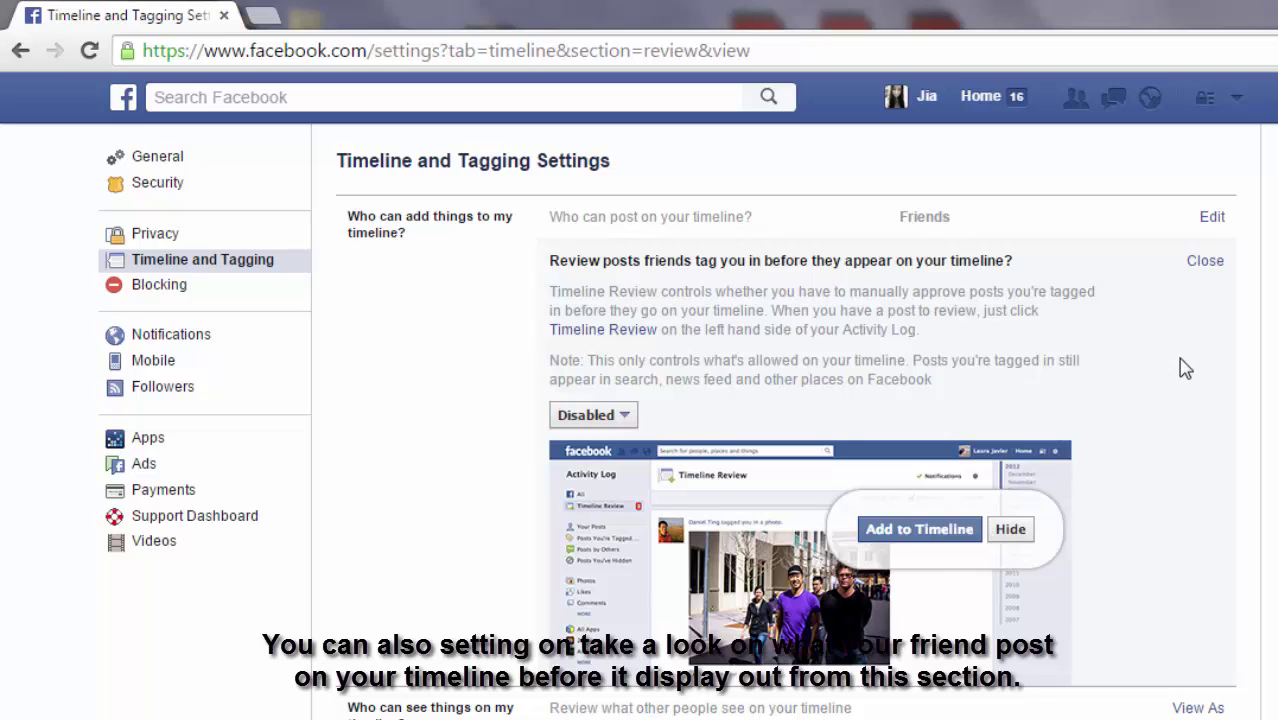
pyautogui.click(1205, 261)
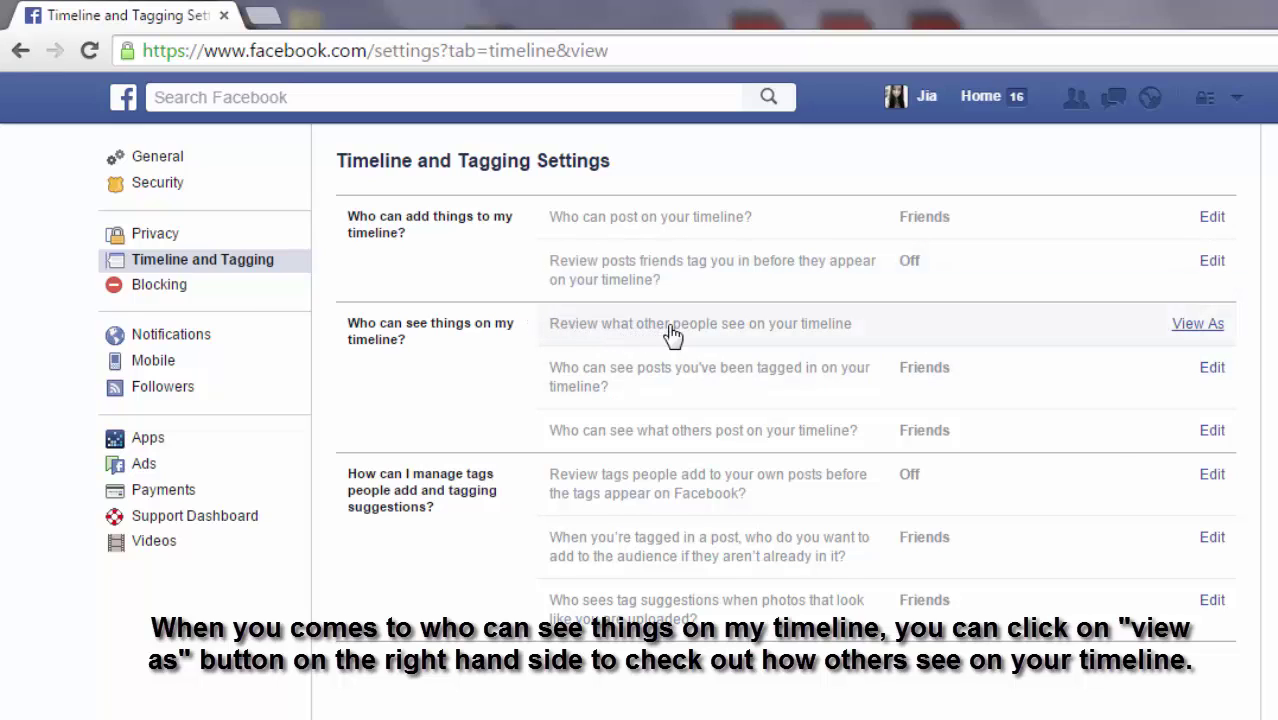
pyautogui.click(1198, 325)
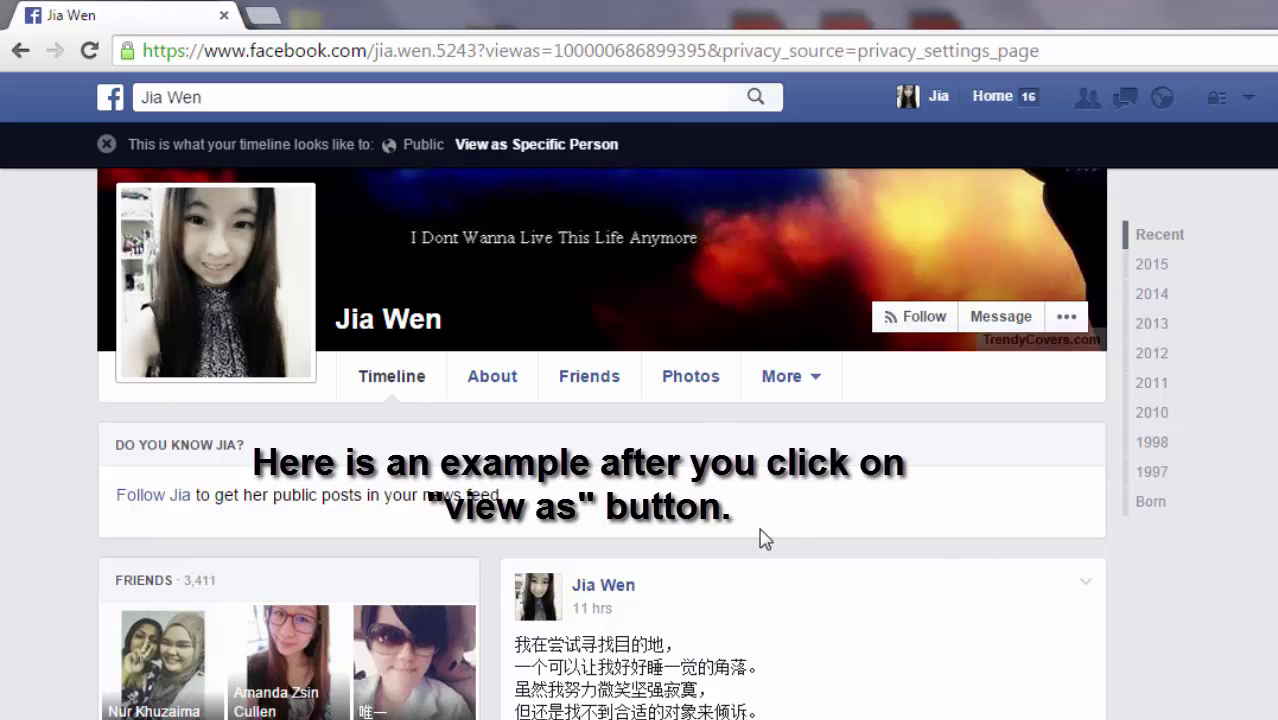
# Look over the public timeline preview, then go back to Timeline and Tagging settings.
pyautogui.scroll(-2, 1008, 510)
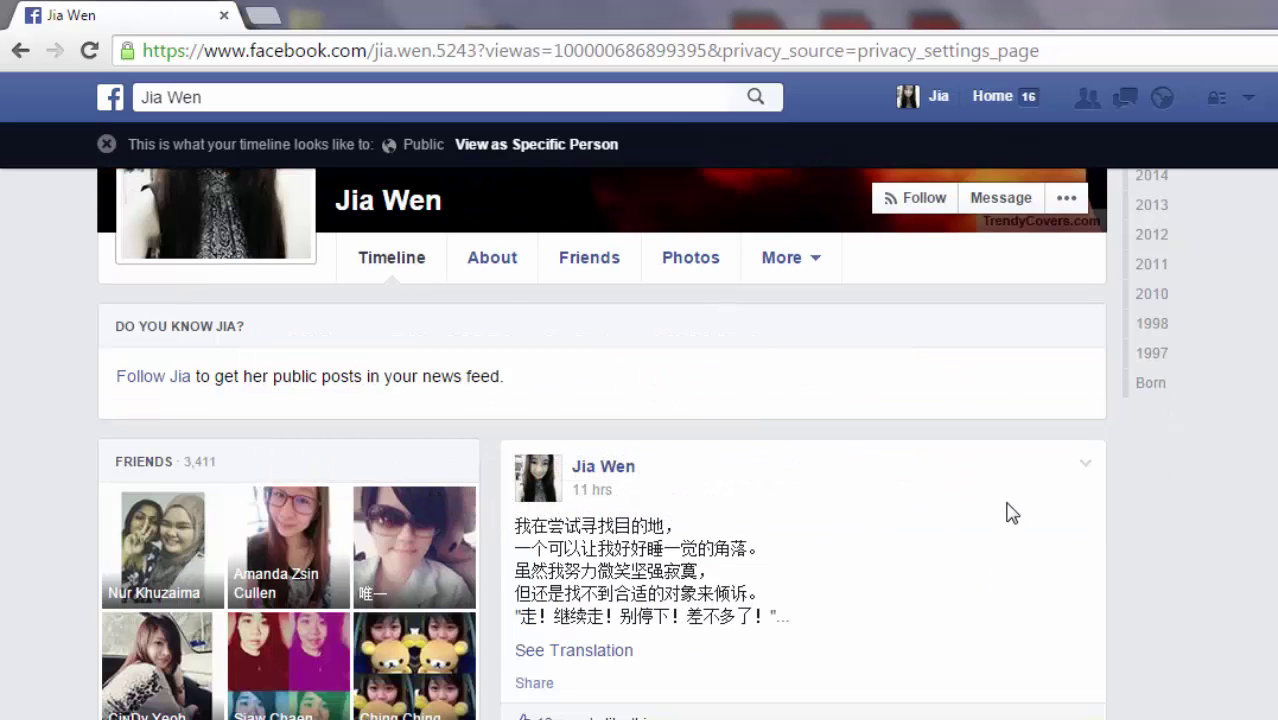
pyautogui.scroll(-1, 1012, 512)
pyautogui.scroll(-1, 1012, 510)
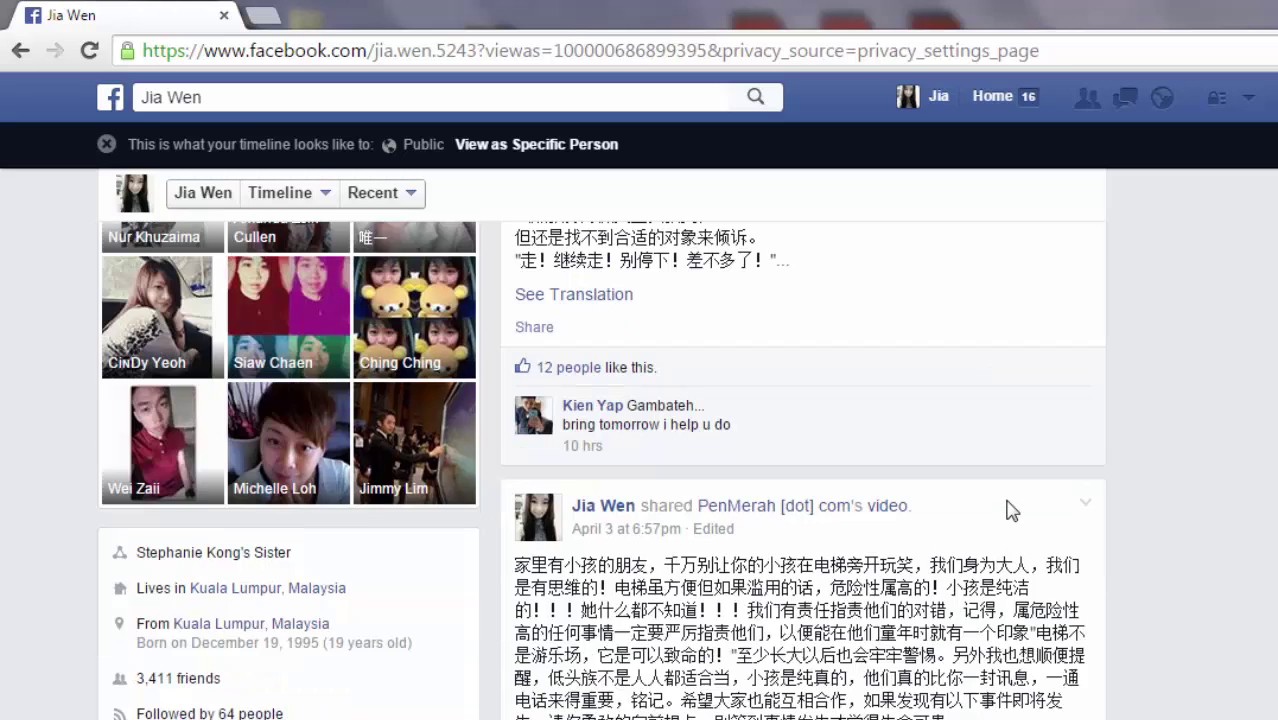
pyautogui.scroll(4, 1008, 510)
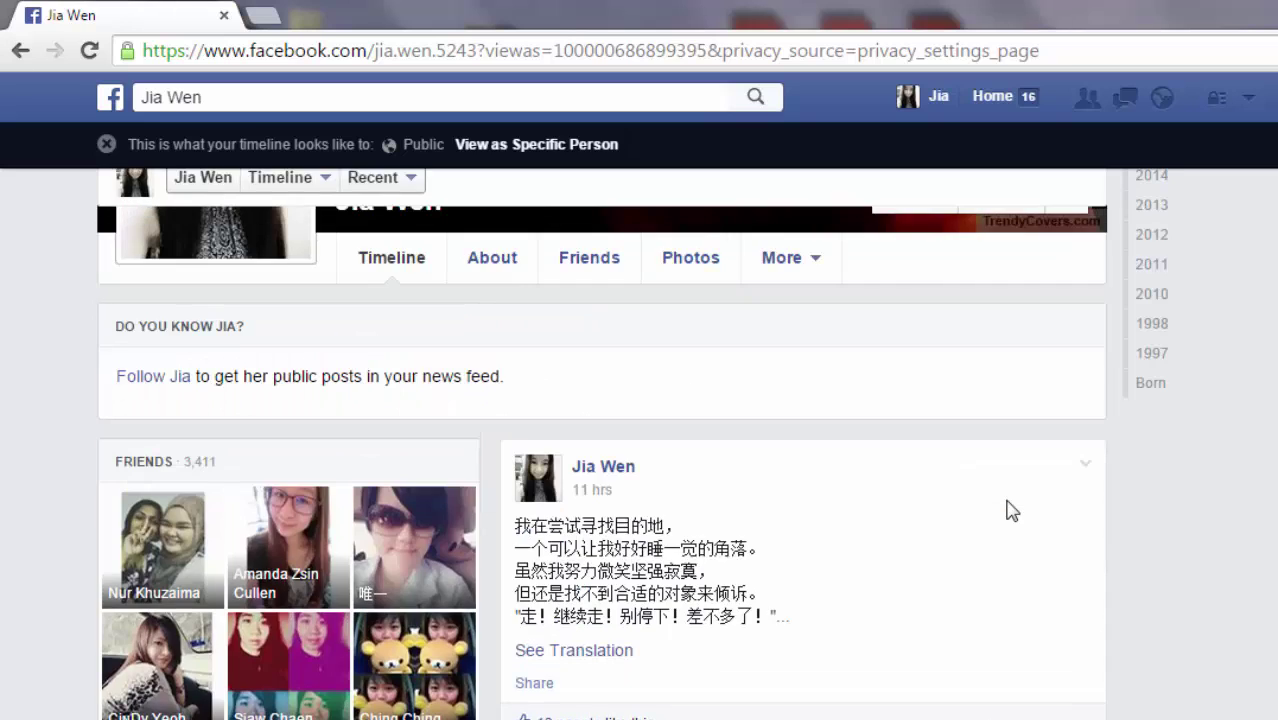
pyautogui.scroll(1, 1010, 510)
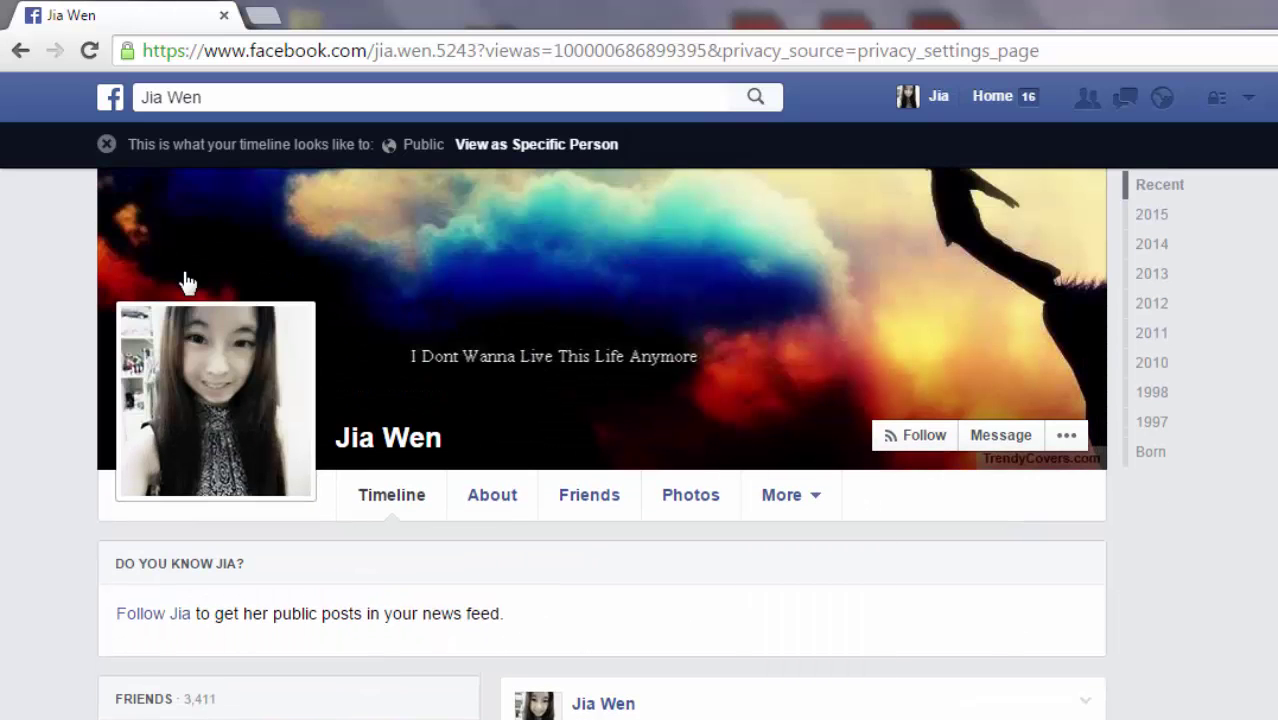
pyautogui.click(20, 50)
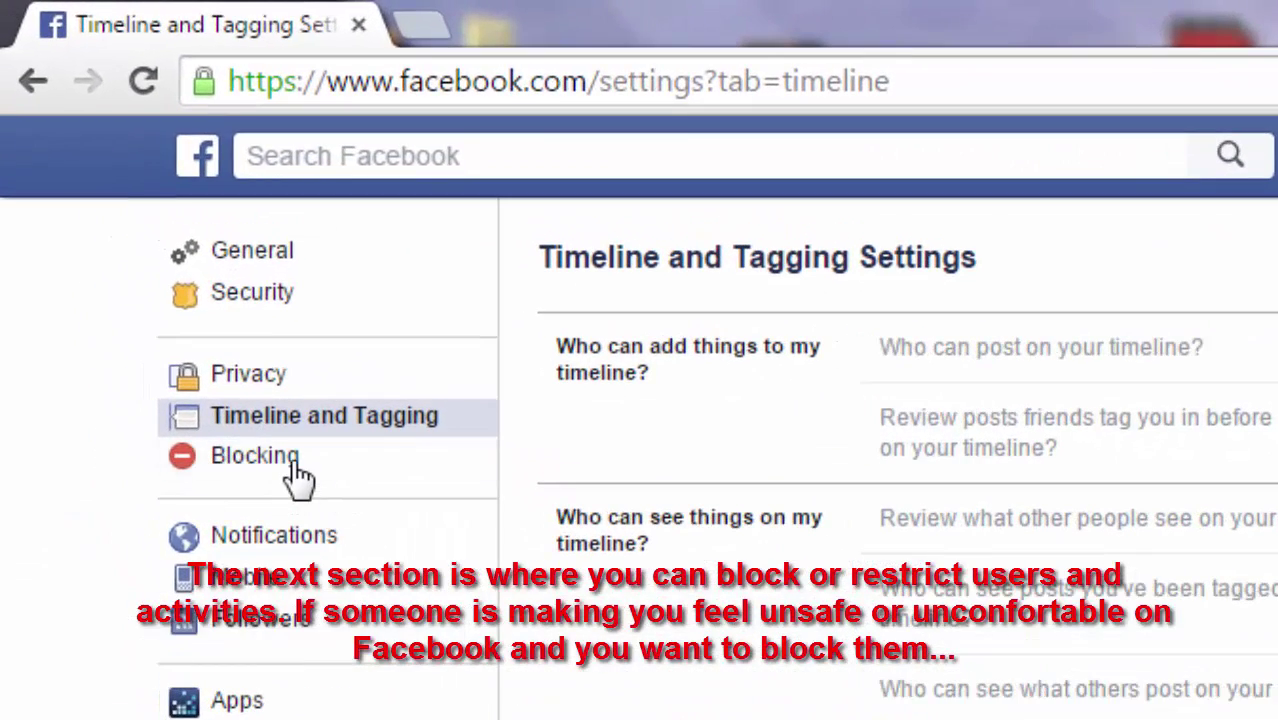
# On the Blocking page, search Block users for people matching 'm'.
pyautogui.click(295, 465)
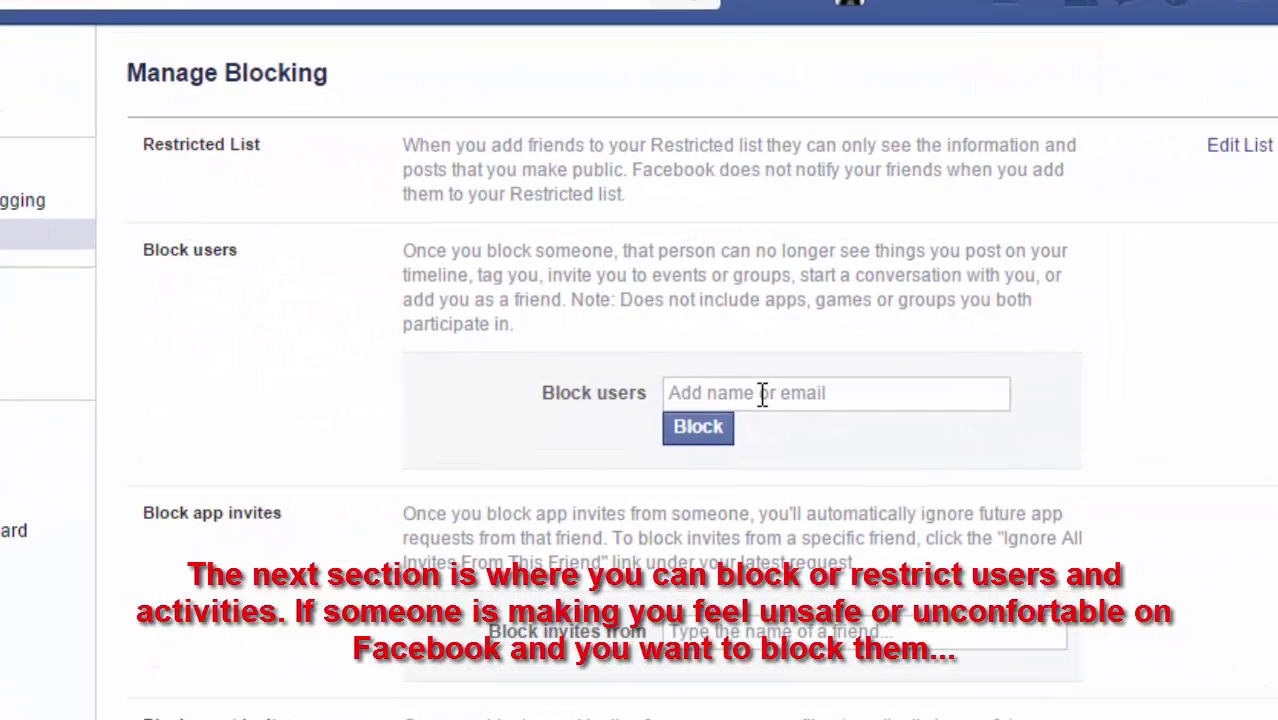
pyautogui.click(762, 393)
pyautogui.write('madhana')
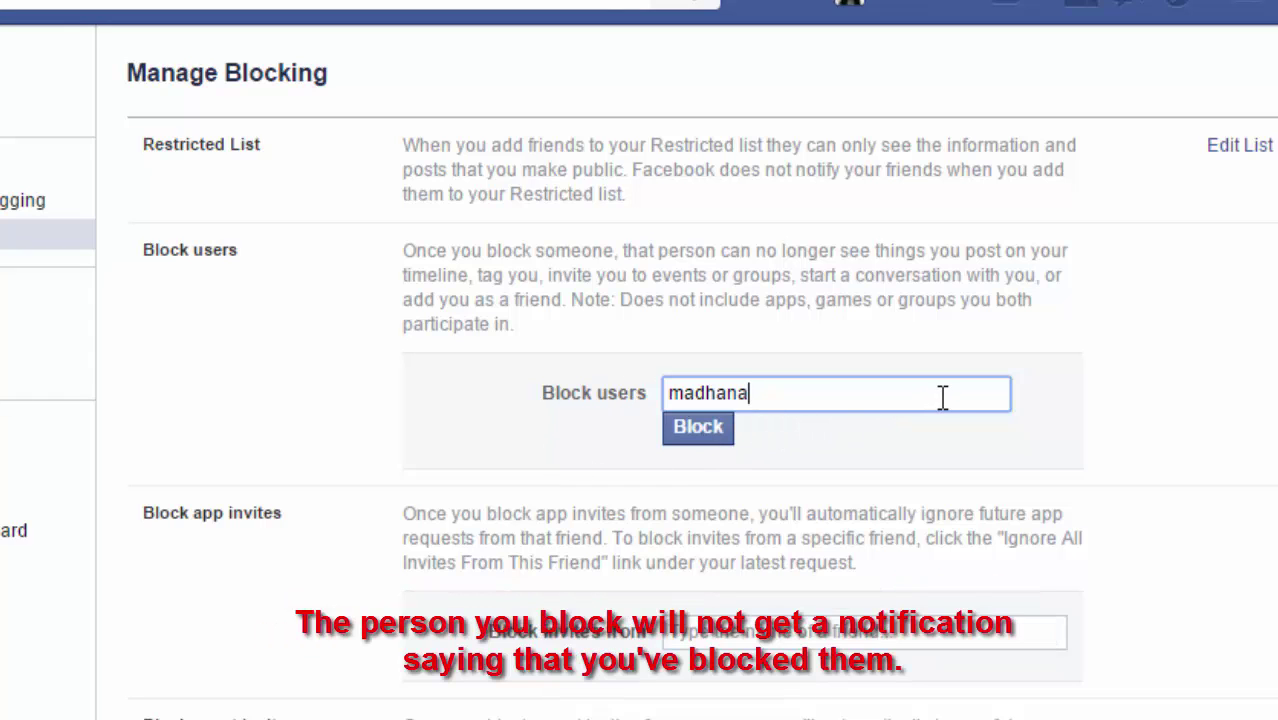
pyautogui.click(708, 443)
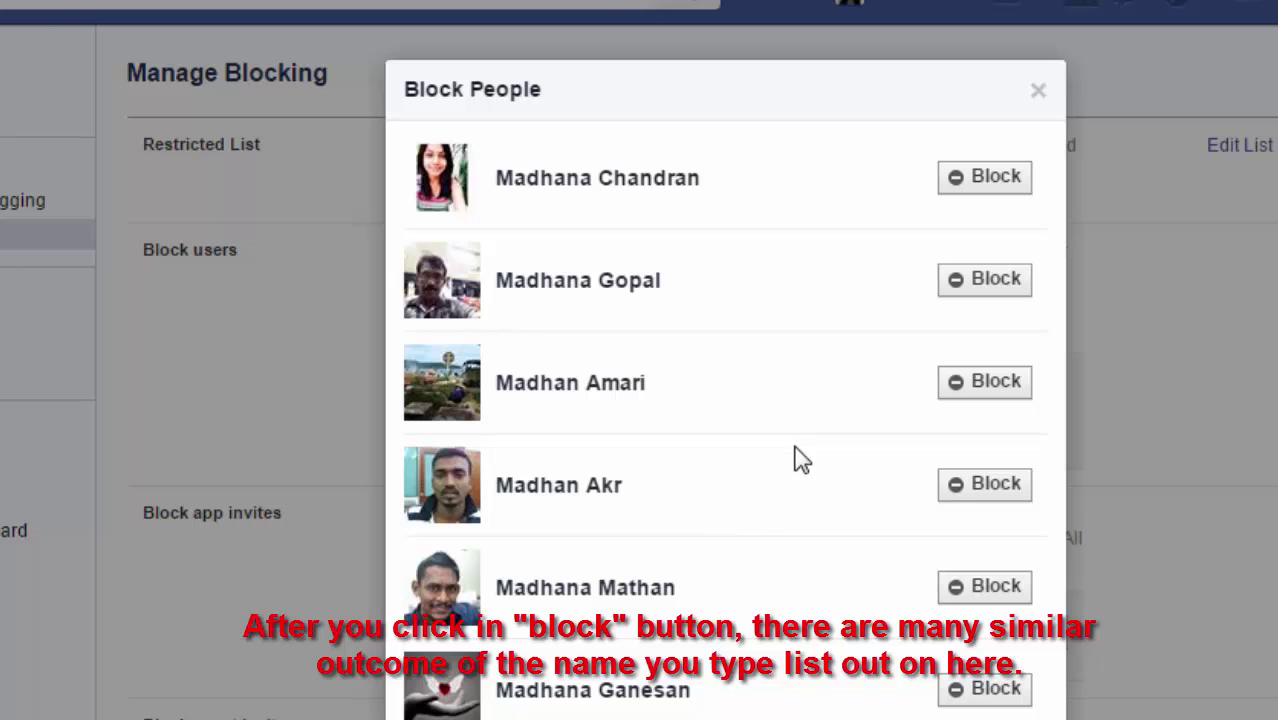
# Browse the matching people, start blocking the first match, and close the Block People list.
pyautogui.scroll(-4, 800, 440)
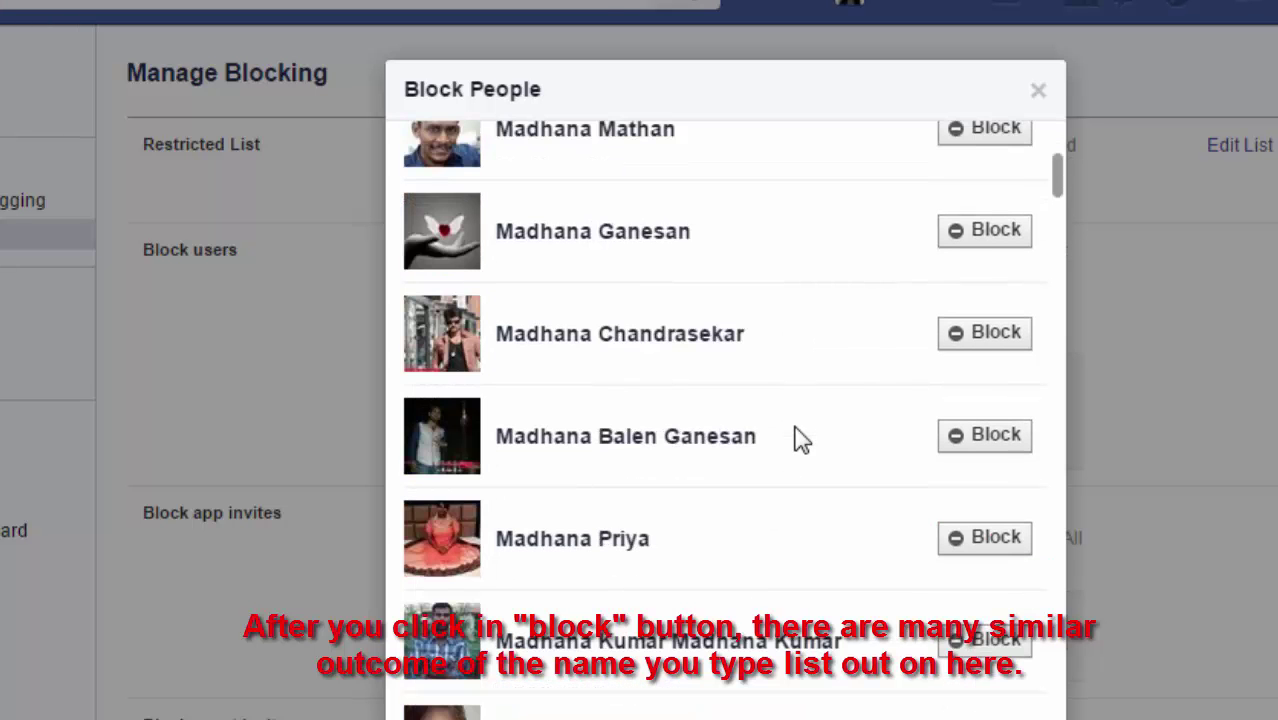
pyautogui.scroll(4, 800, 440)
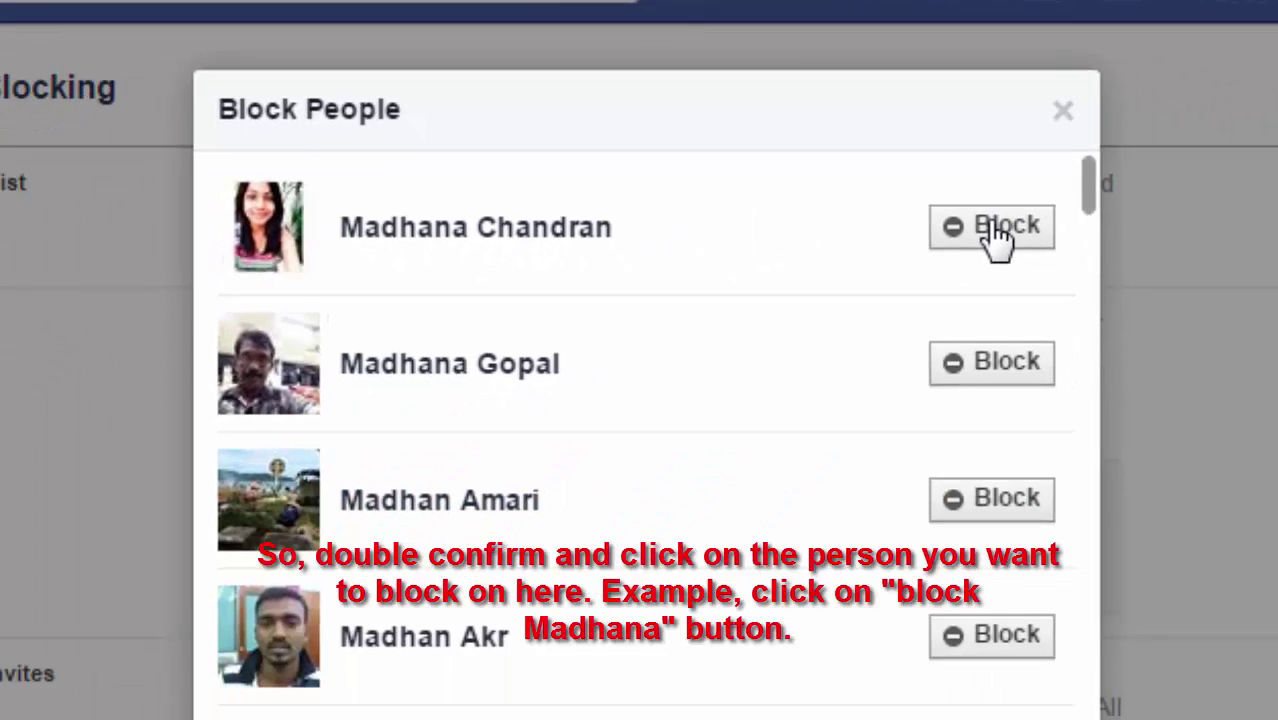
pyautogui.click(1097, 310)
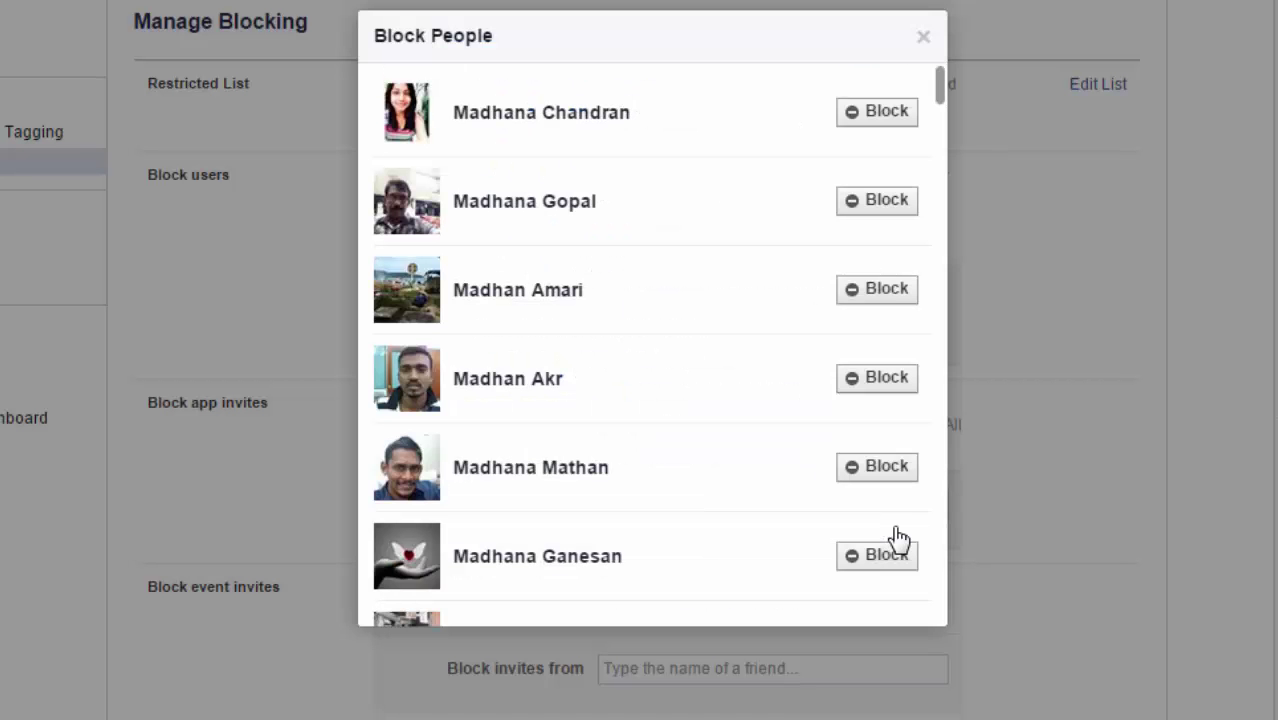
pyautogui.click(924, 47)
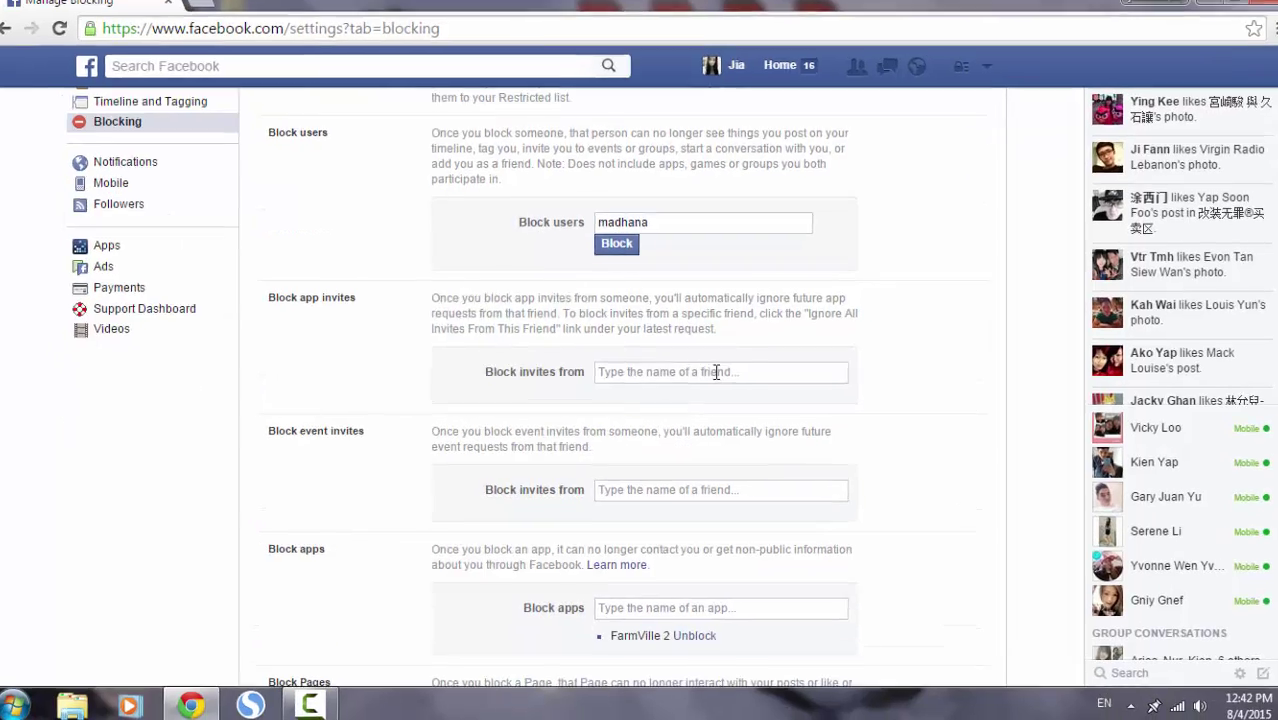
# Search 'farmvill' under Block apps and block FarmVille, joining FarmVille 2 in the list.
pyautogui.scroll(-2, 716, 372)
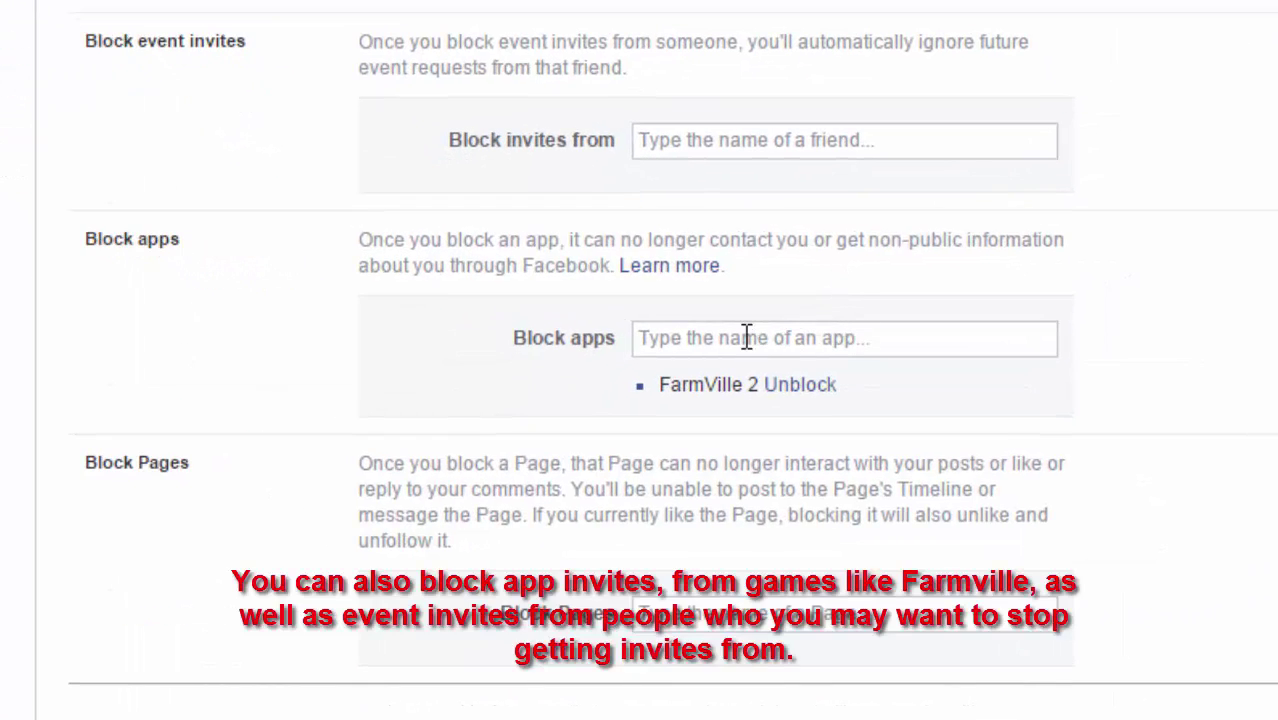
pyautogui.click(746, 337)
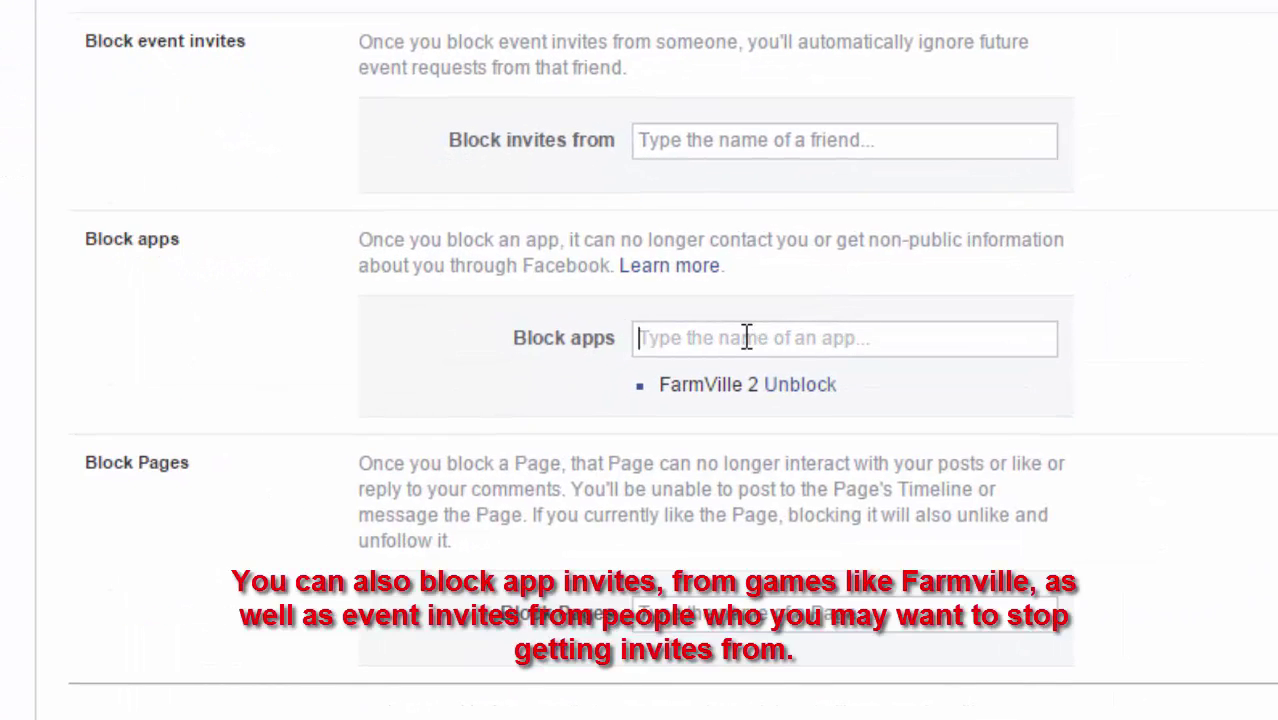
pyautogui.write('farmv')
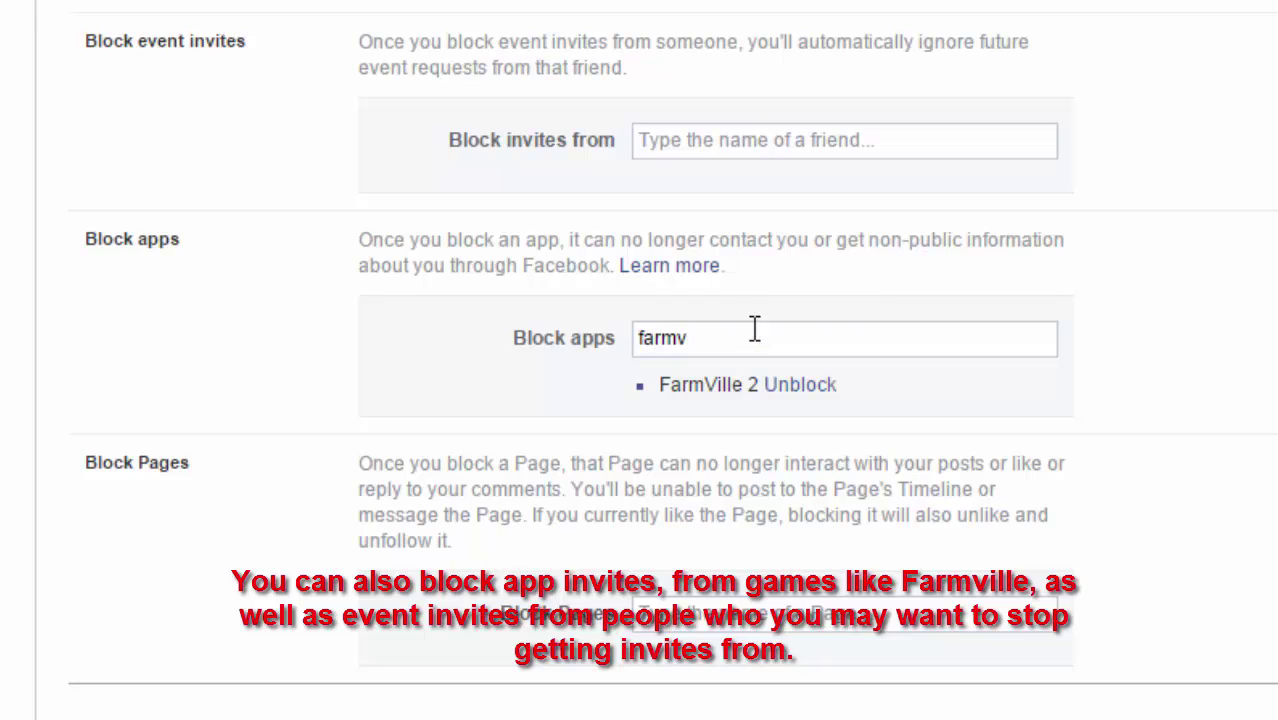
pyautogui.write('ill')
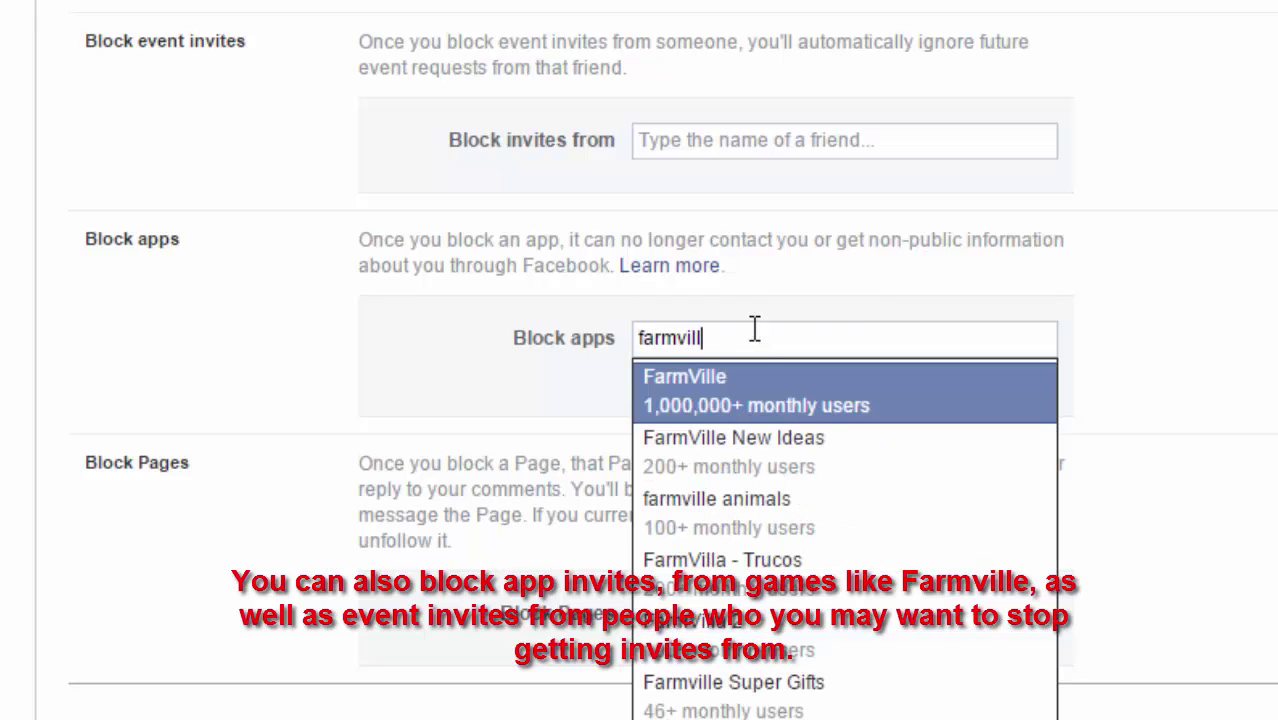
pyautogui.click(770, 395)
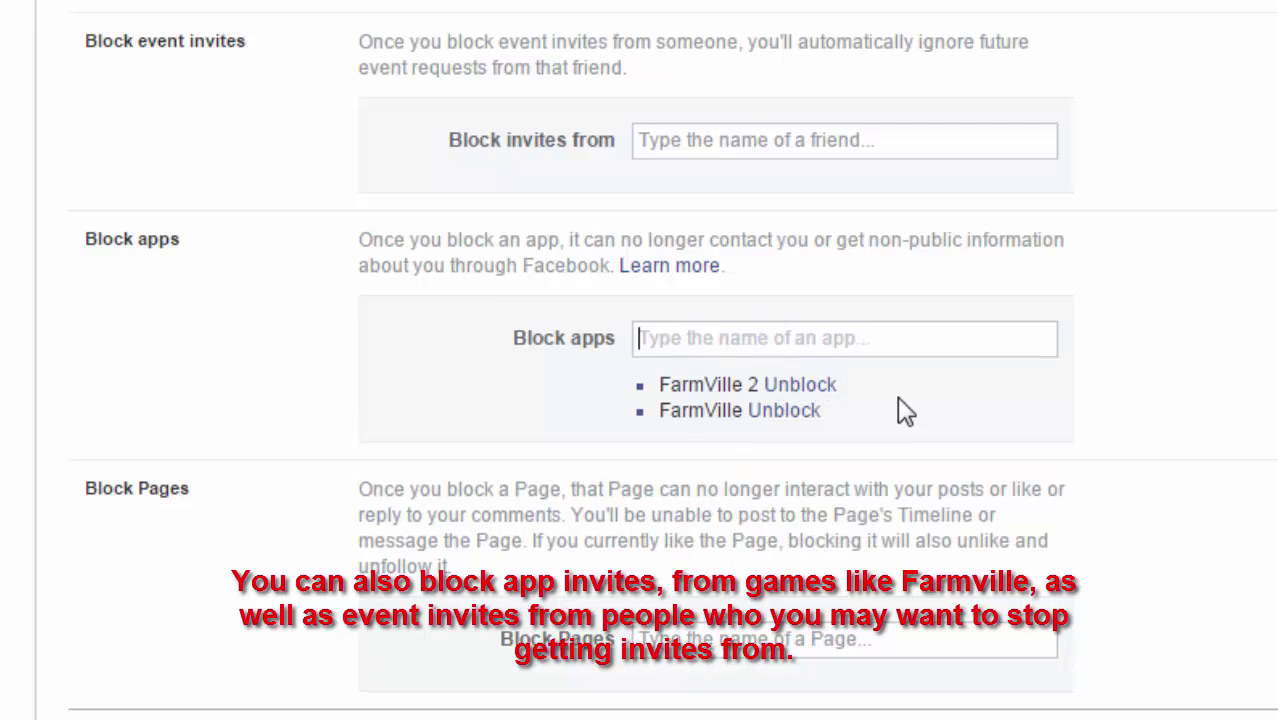
pyautogui.scroll(5, 964, 393)
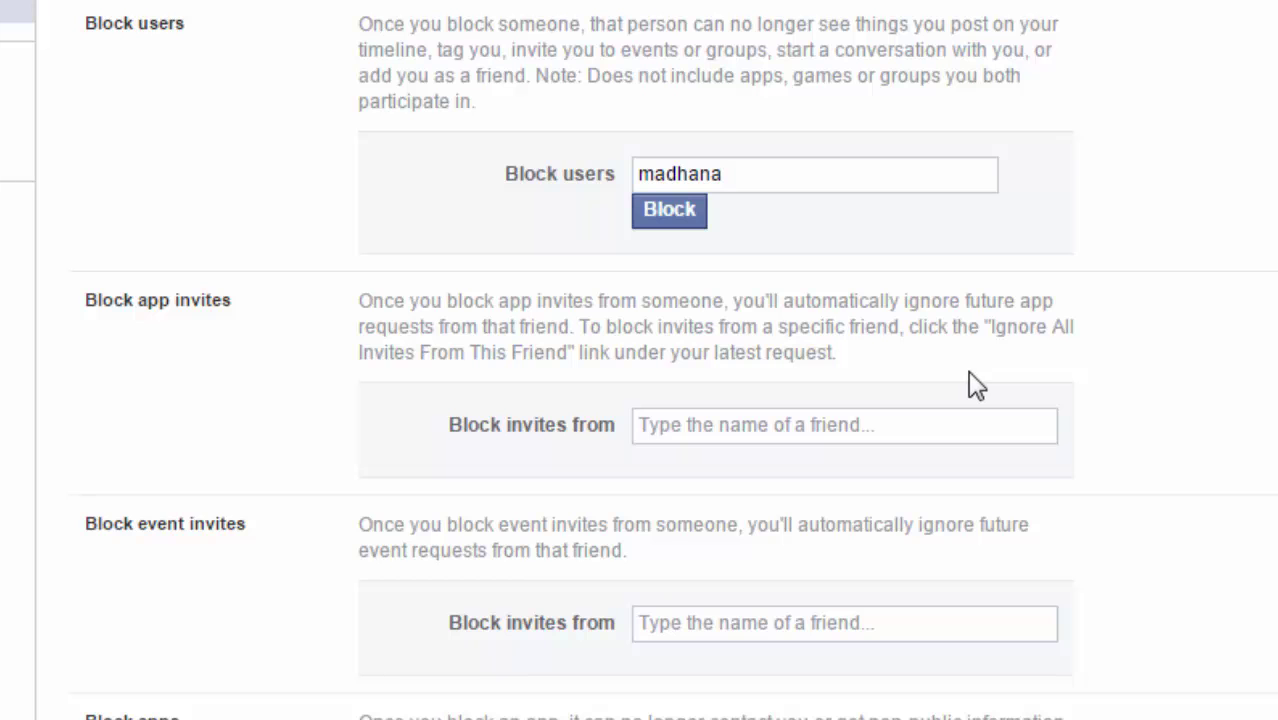